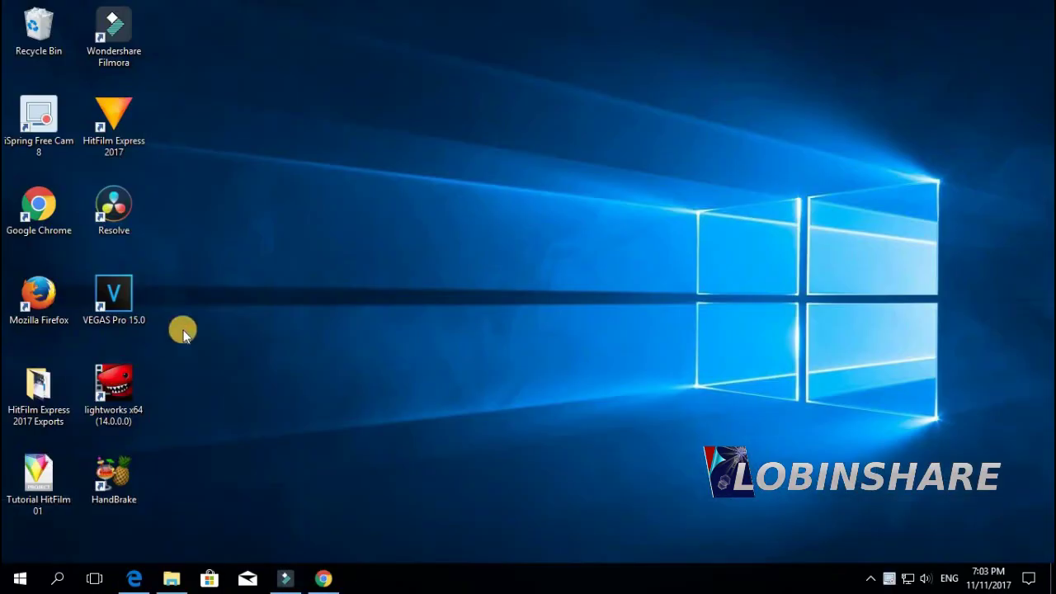
Bring the YouTube window forward and scroll down to the video description.
{"action": "left_click", "coordinate": [328, 569]}
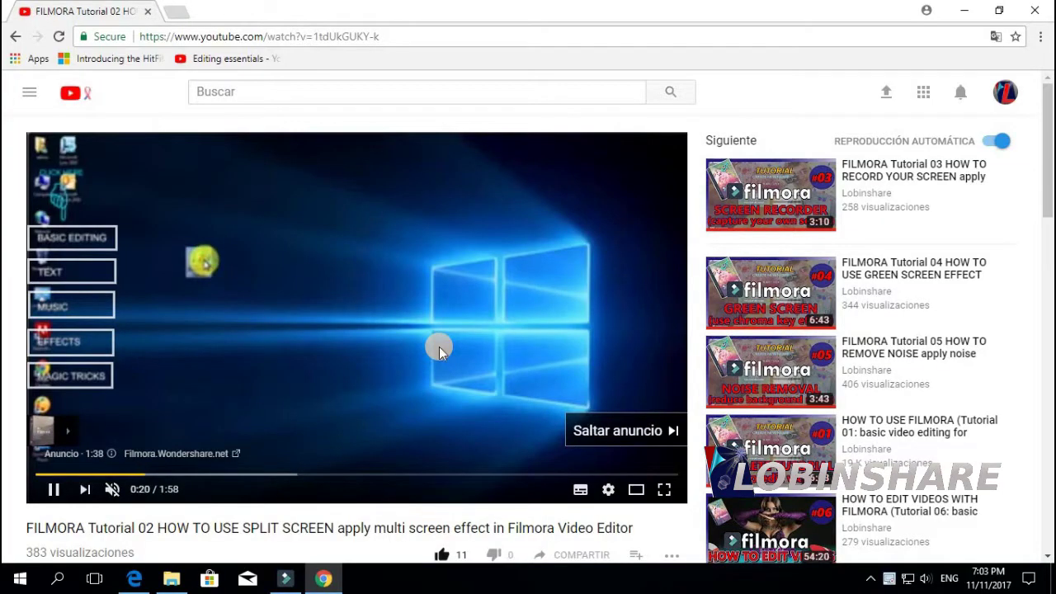
{"action": "scroll", "coordinate": [440, 347], "scroll_direction": "down", "scroll_amount": 3}
{"action": "scroll", "coordinate": [439, 352], "scroll_direction": "down", "scroll_amount": 1}
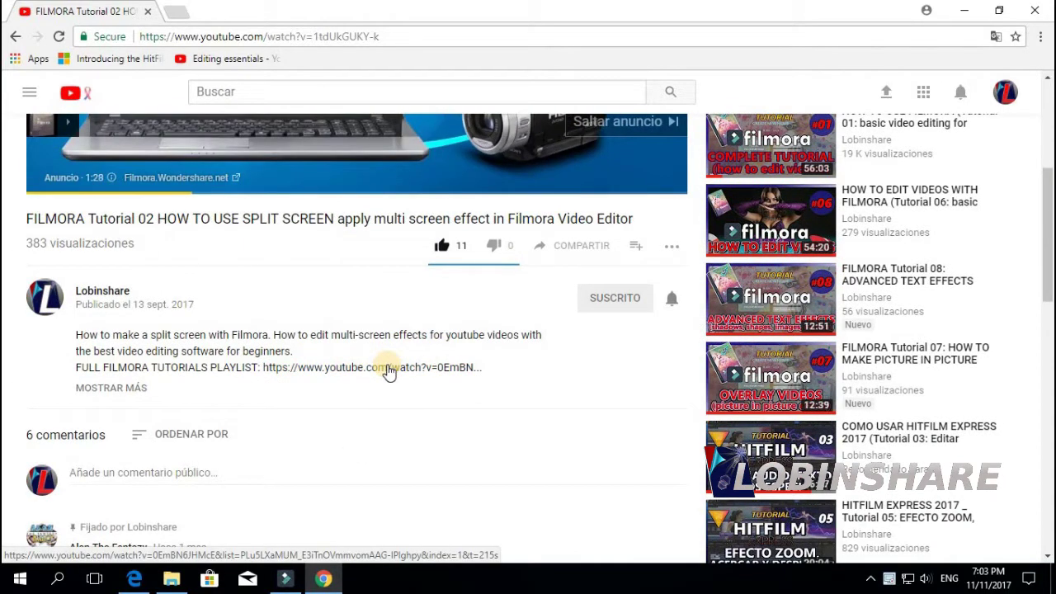
Open the full Filmora tutorials playlist and browse its eight videos in the side panel.
{"action": "left_click", "coordinate": [390, 373]}
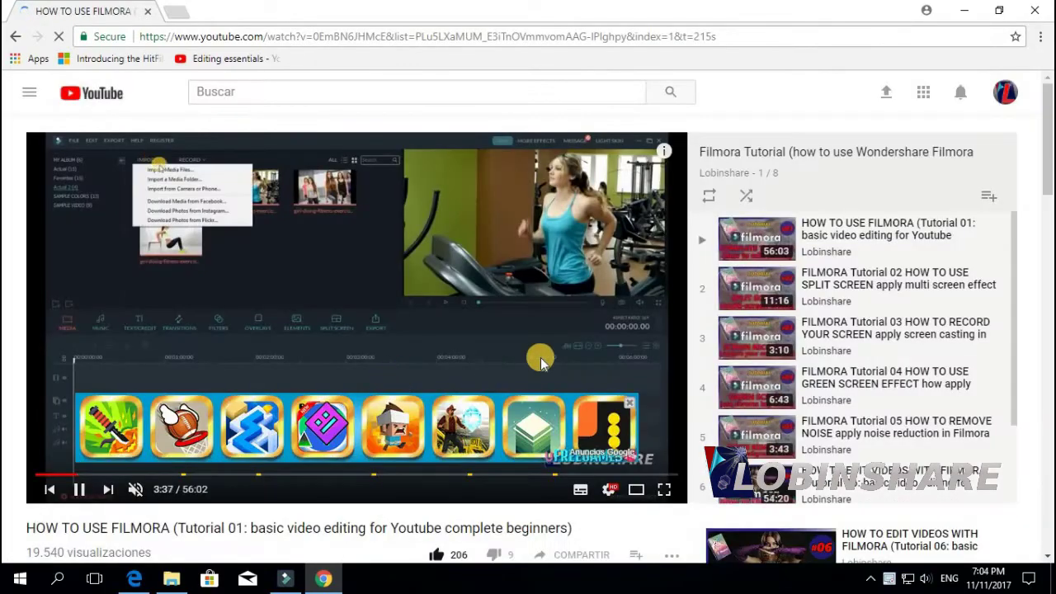
{"action": "scroll", "coordinate": [825, 306], "scroll_direction": "down", "scroll_amount": 2}
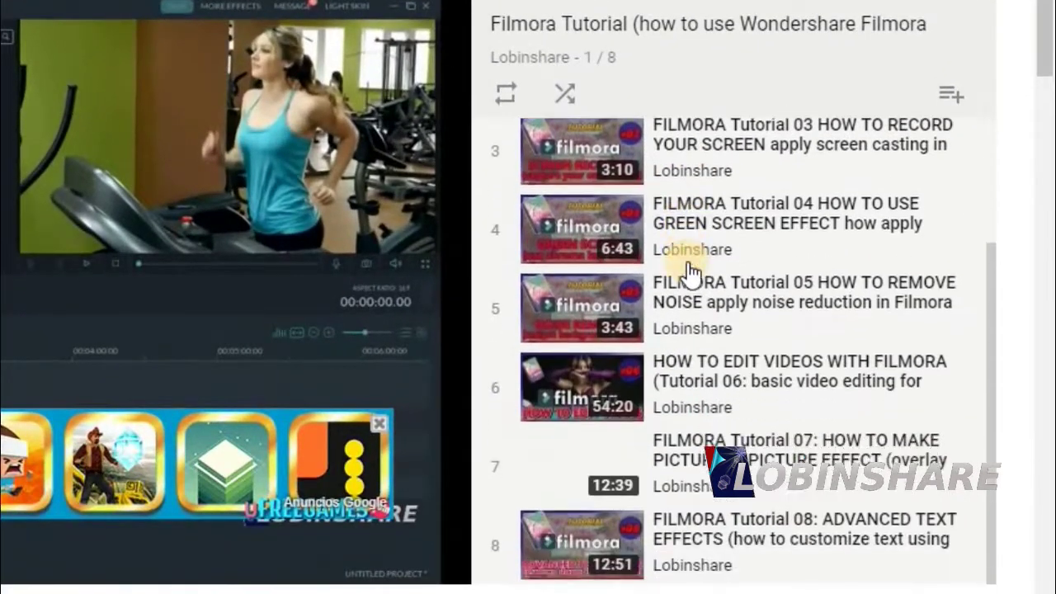
{"action": "scroll", "coordinate": [694, 273], "scroll_direction": "up", "scroll_amount": 2}
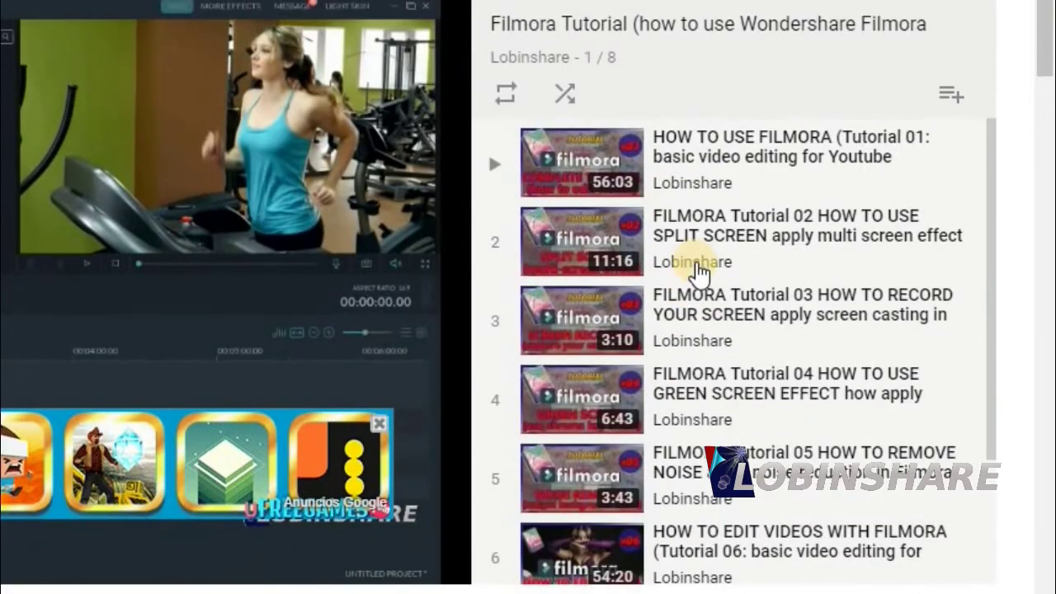
{"action": "scroll", "coordinate": [697, 273], "scroll_direction": "down", "scroll_amount": 2}
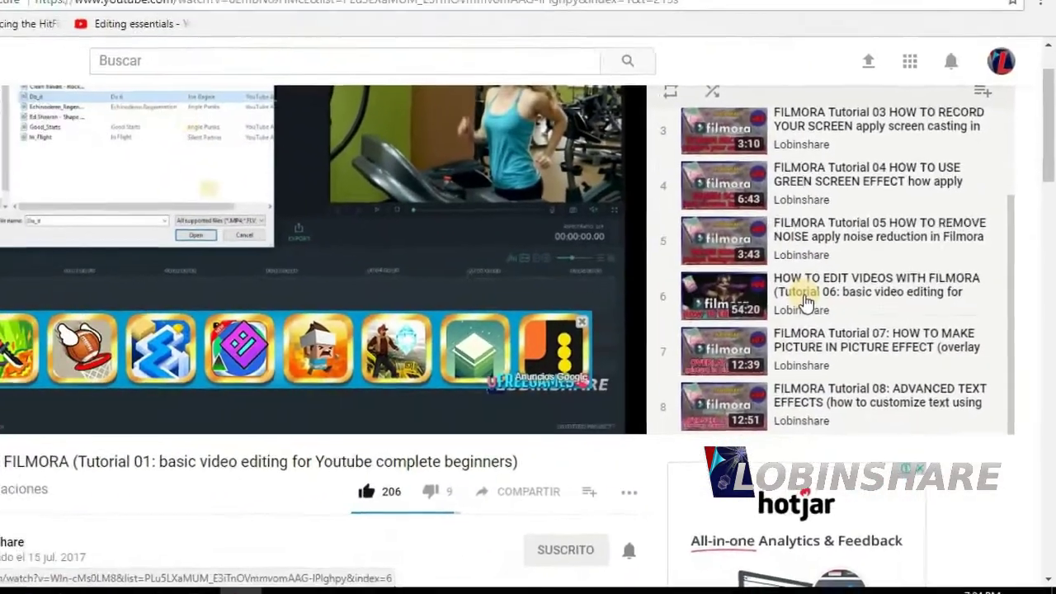
{"action": "scroll", "coordinate": [697, 277], "scroll_direction": "up", "scroll_amount": 2}
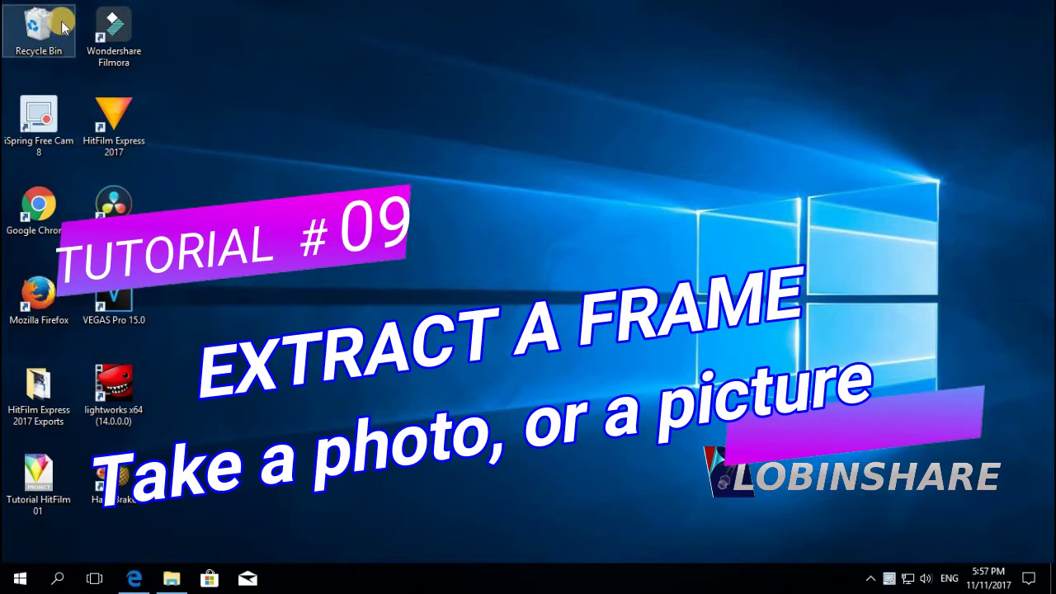
Launch Filmora, start a new Full Feature Mode project, and maximize the window.
{"action": "left_click", "coordinate": [115, 37]}
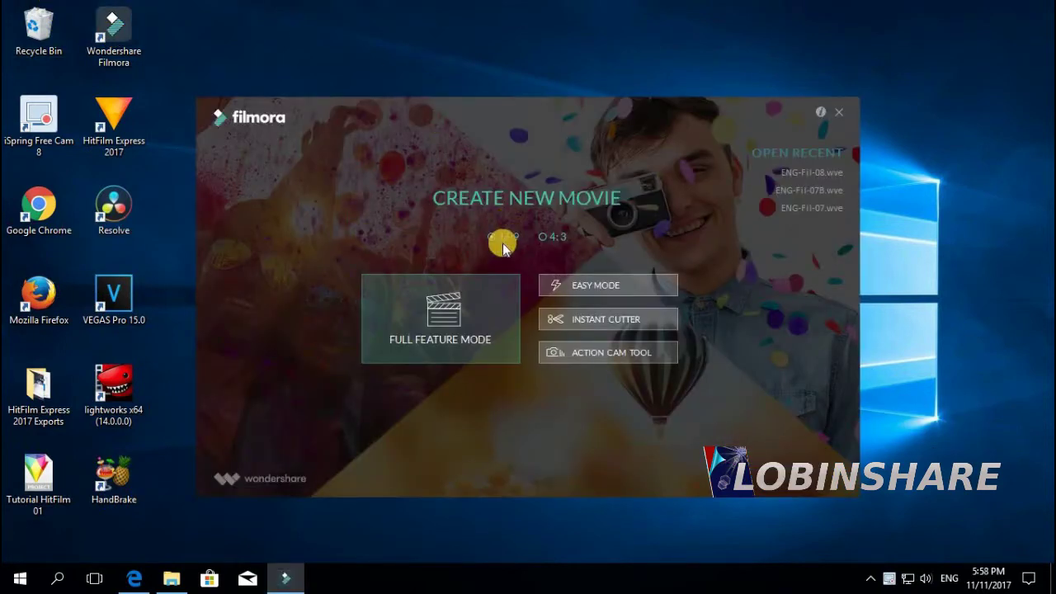
{"action": "left_click", "coordinate": [444, 311]}
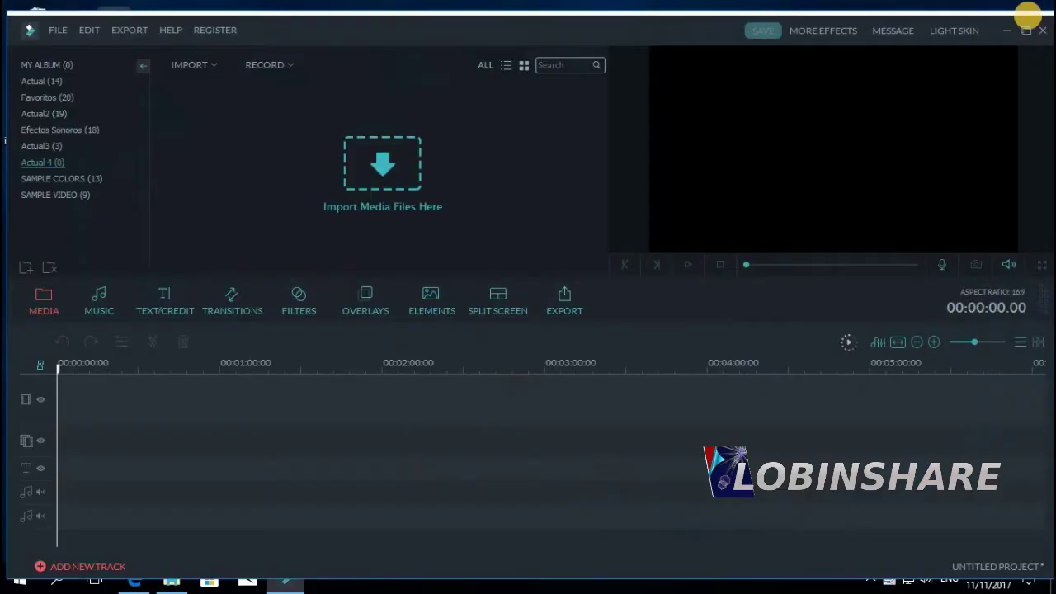
{"action": "left_click", "coordinate": [1027, 33]}
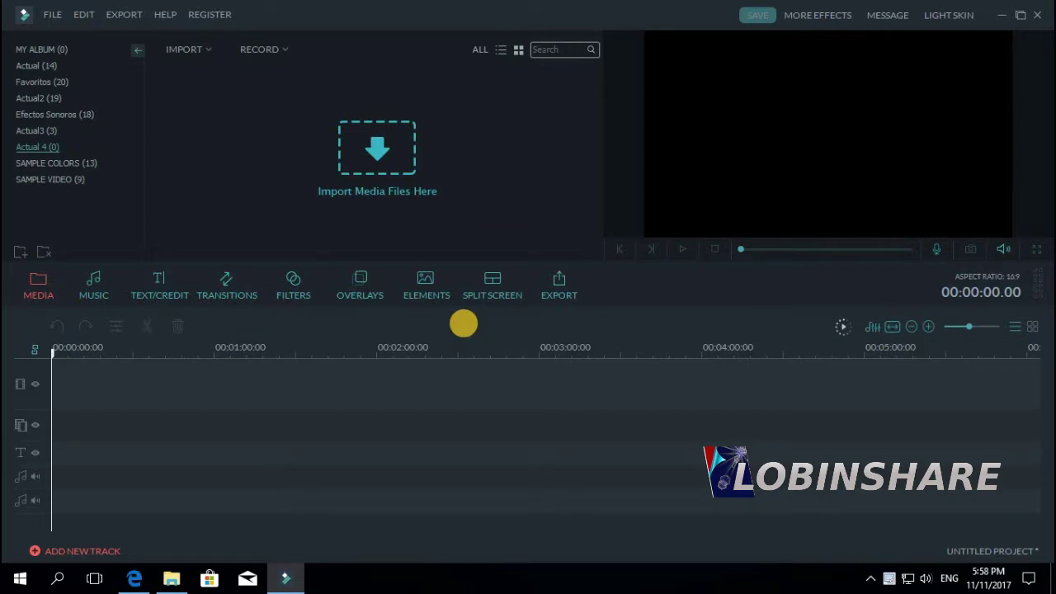
Import the How To Organize video from This PC > Videos into the media library.
{"action": "left_click", "coordinate": [199, 48]}
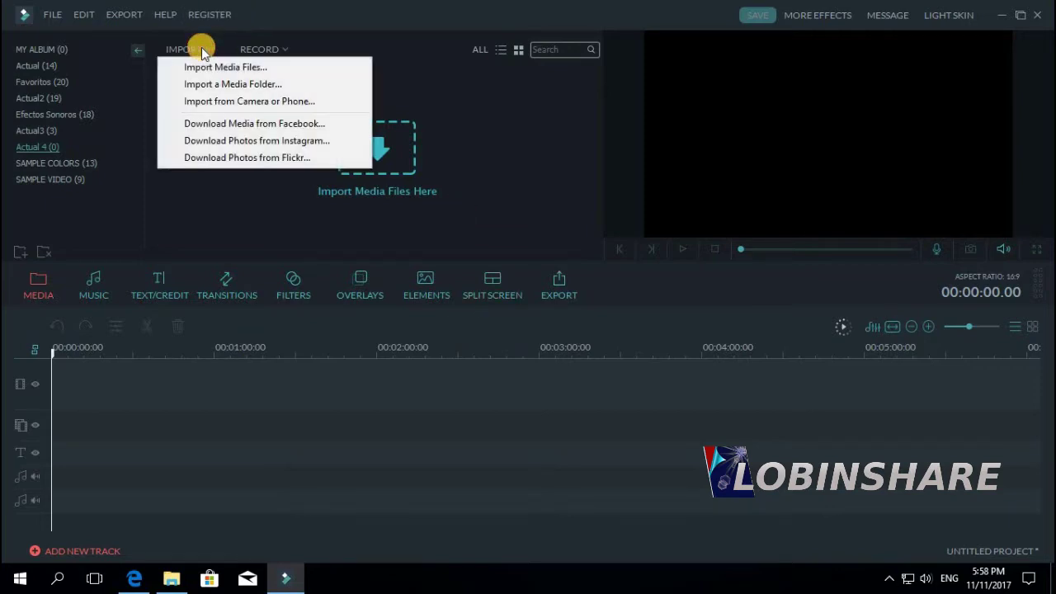
{"action": "left_click", "coordinate": [223, 68]}
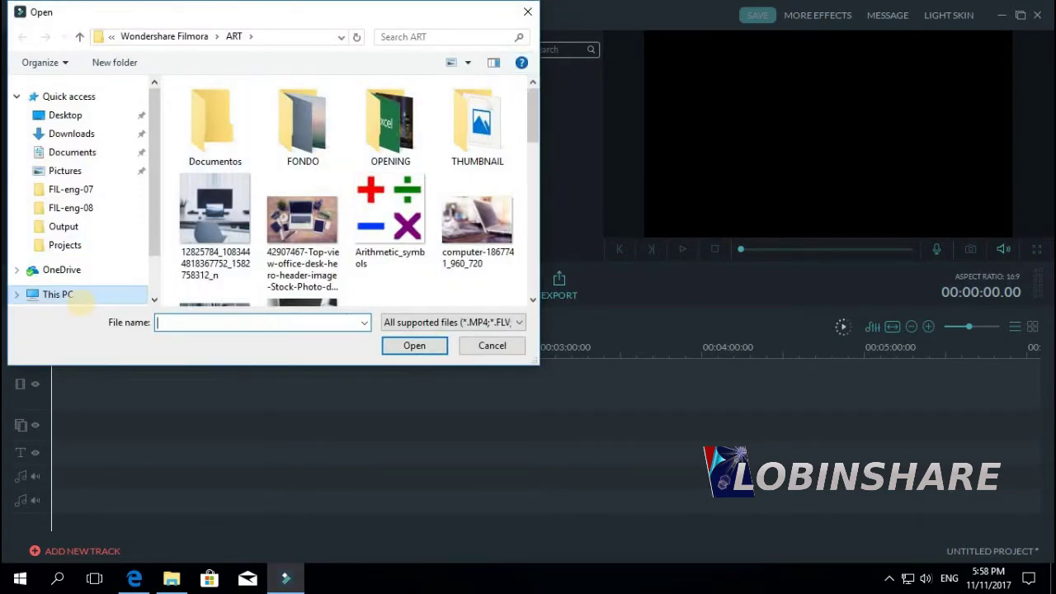
{"action": "left_click", "coordinate": [66, 295]}
{"action": "scroll", "coordinate": [219, 190], "scroll_direction": "down", "scroll_amount": 3}
{"action": "double_click", "coordinate": [220, 184]}
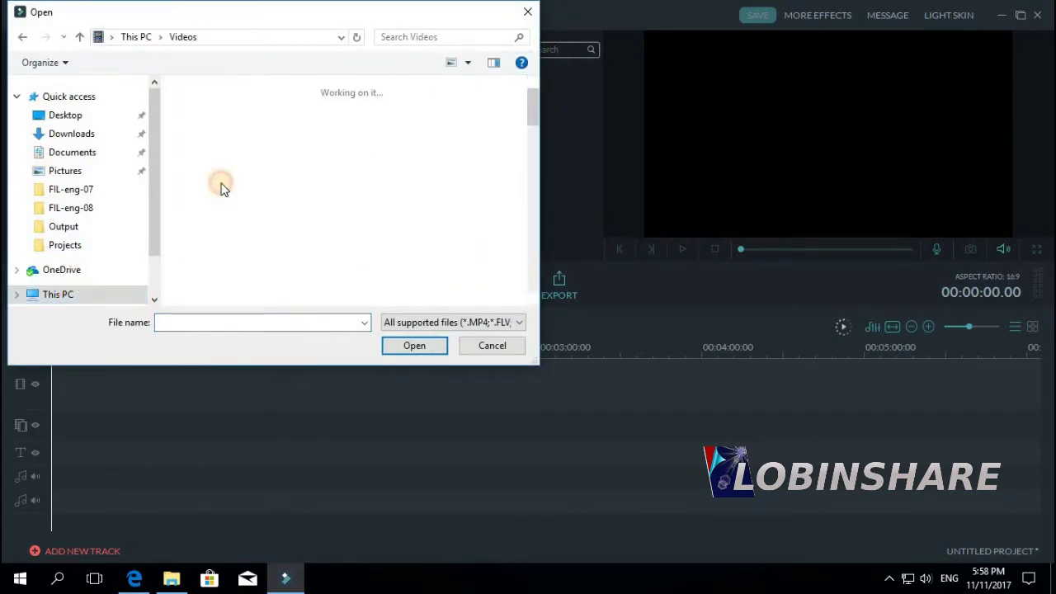
{"action": "left_click_drag", "start_coordinate": [533, 108], "coordinate": [533, 161]}
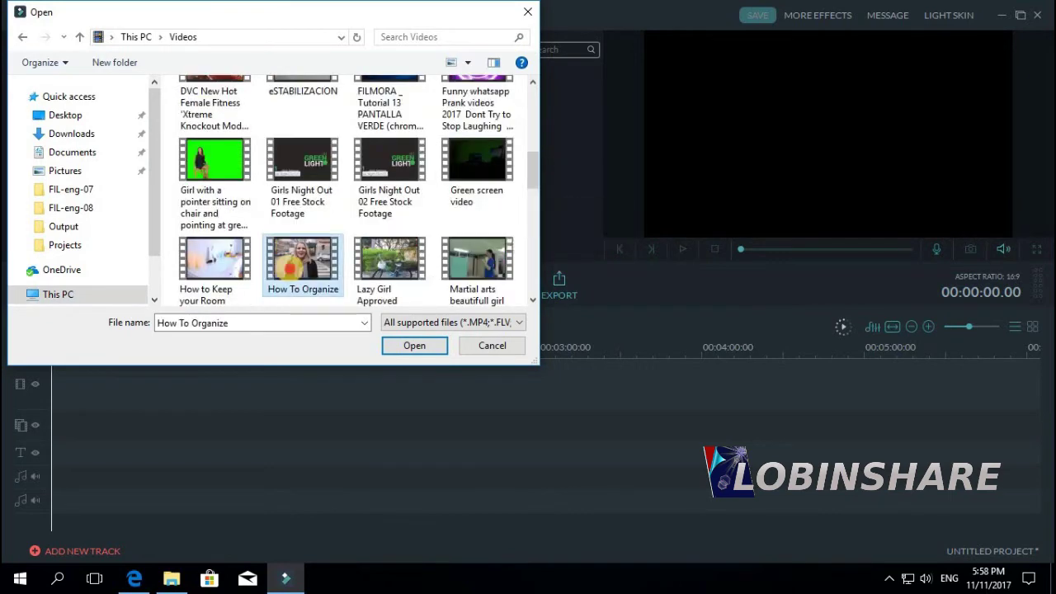
{"action": "double_click", "coordinate": [289, 268]}
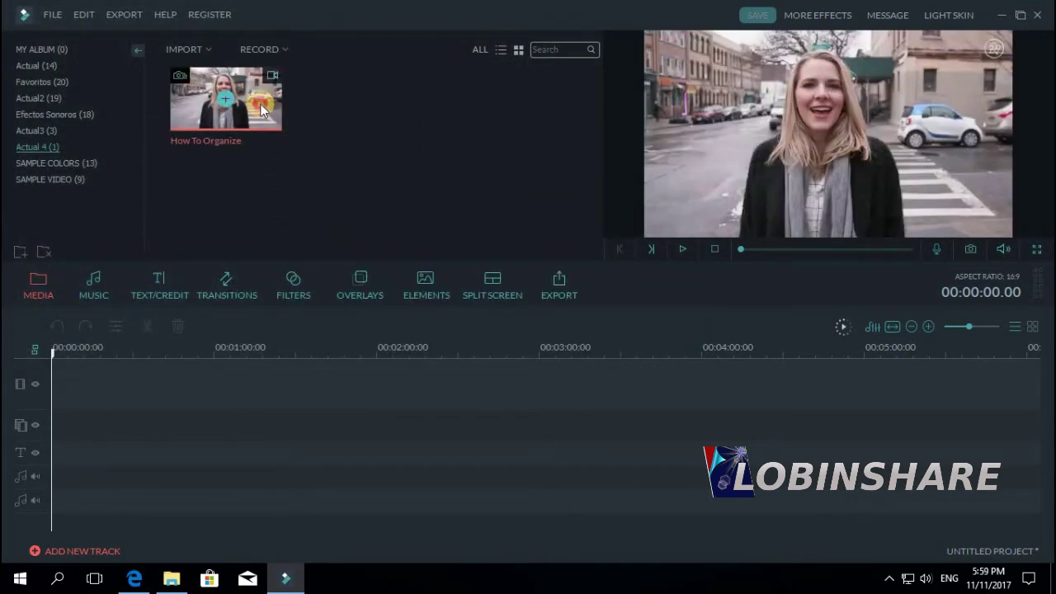
Put How To Organize on the video track and preview it, pausing at 00:01:20.24.
{"action": "left_click_drag", "start_coordinate": [261, 107], "coordinate": [199, 372]}
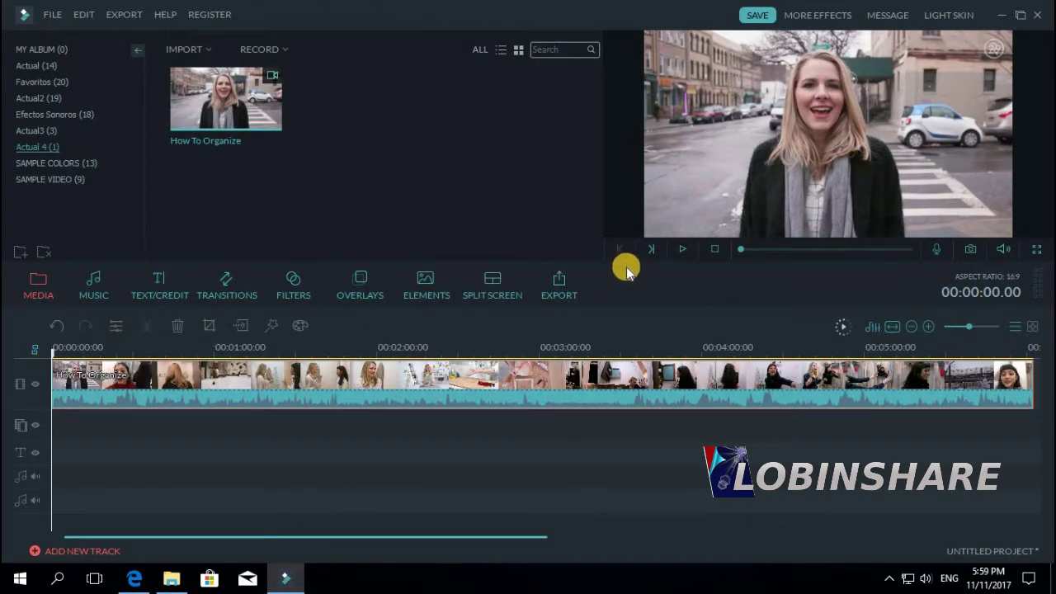
{"action": "left_click", "coordinate": [683, 250]}
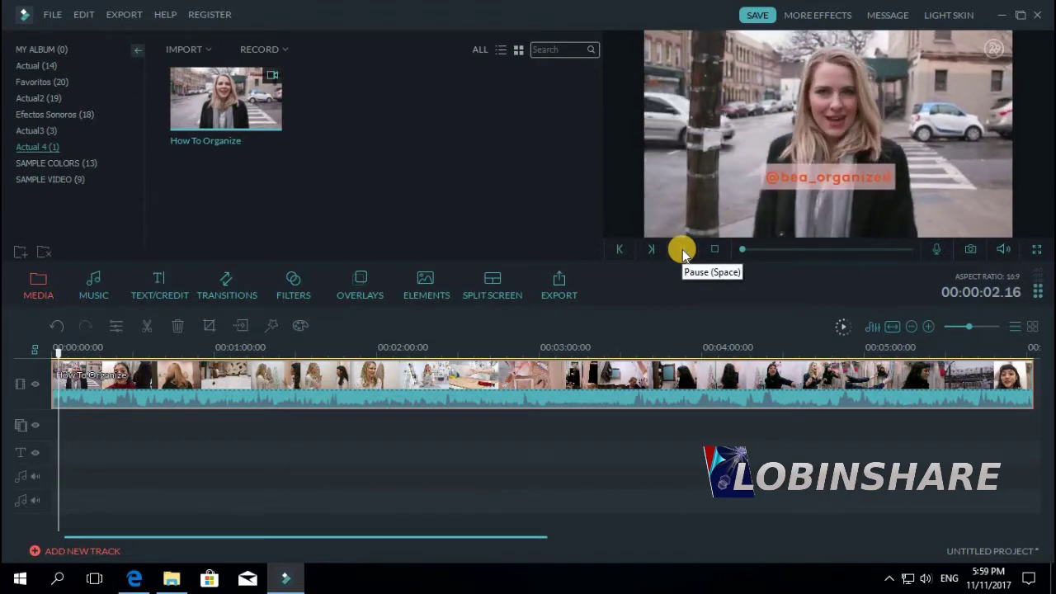
{"action": "left_click", "coordinate": [198, 355]}
{"action": "left_click", "coordinate": [264, 354]}
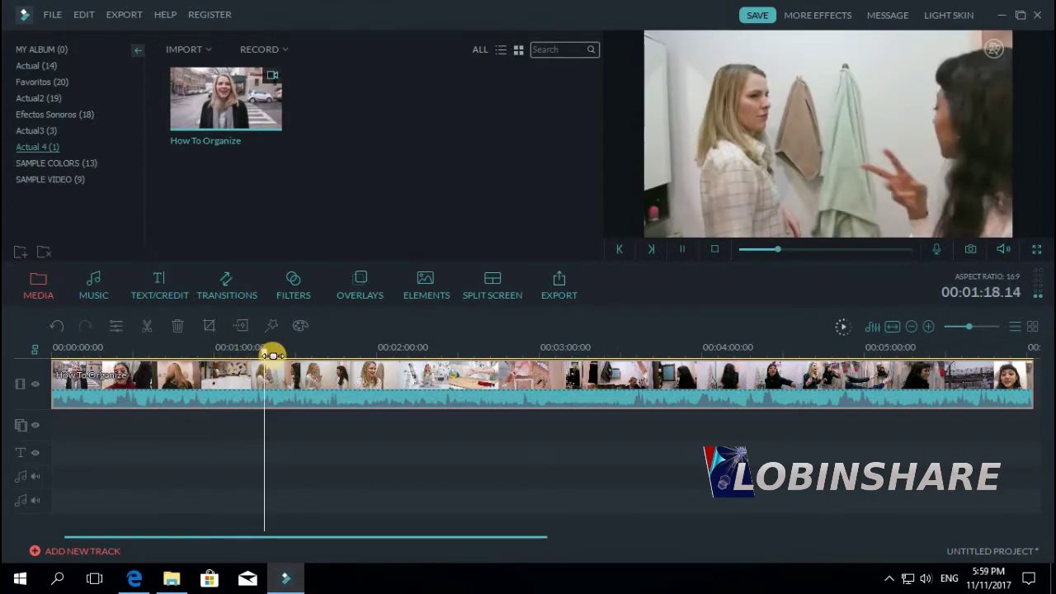
{"action": "left_click", "coordinate": [682, 248]}
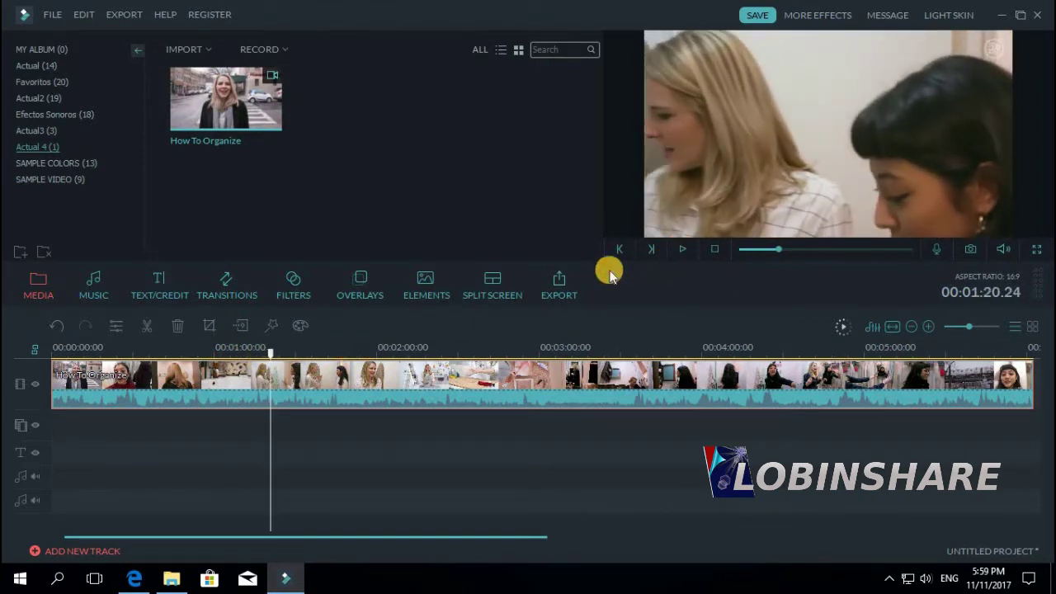
Capture the frame at 00:01:56.07 as Snapshot_0 and select it in the library.
{"action": "left_click", "coordinate": [366, 350]}
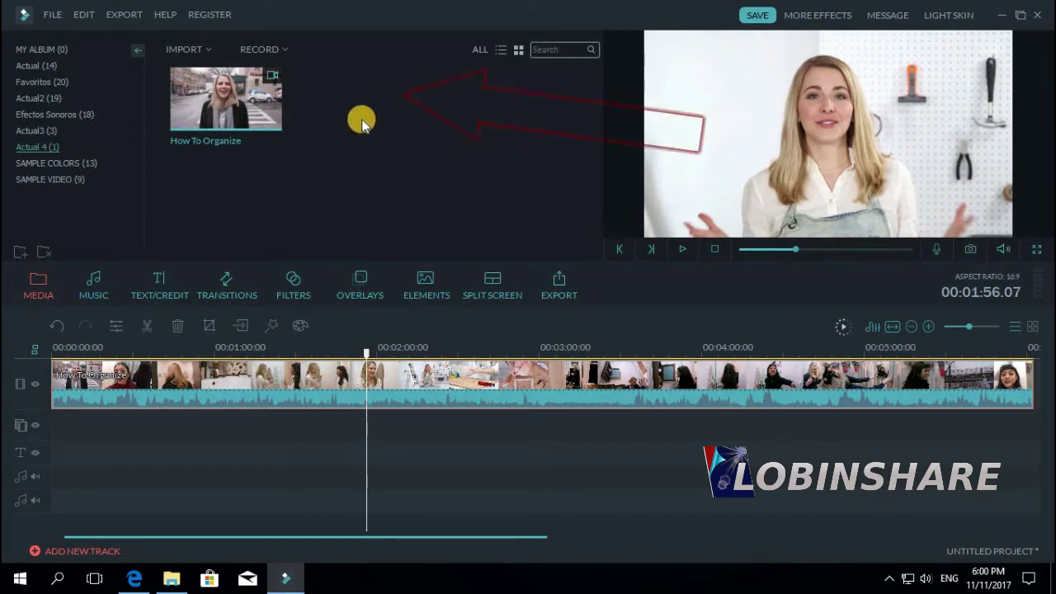
{"action": "left_click", "coordinate": [972, 250]}
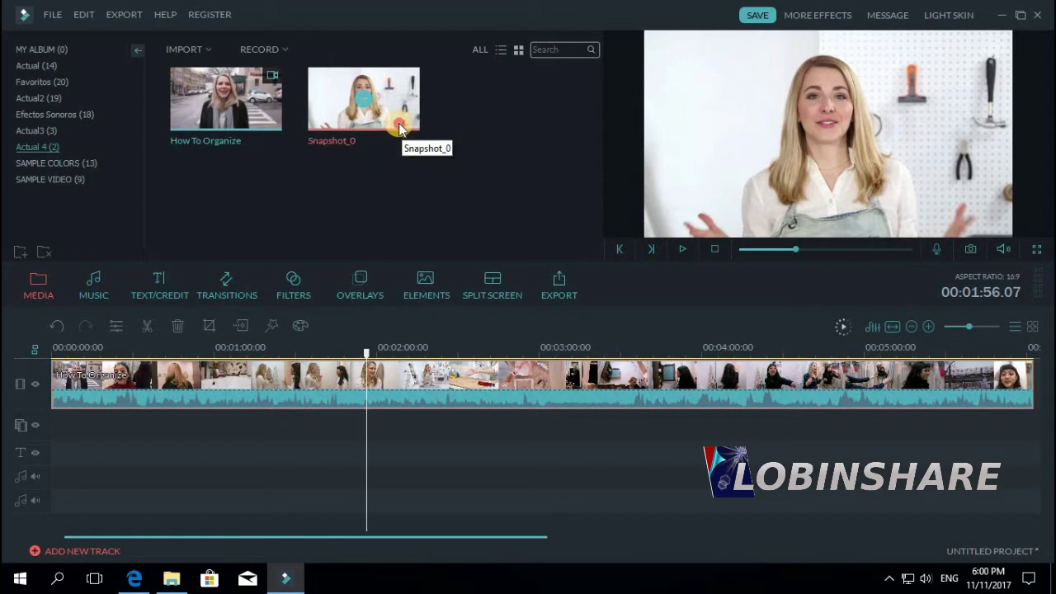
{"action": "left_click", "coordinate": [400, 127]}
Place Snapshot_0 on the track below the main clip and play from 00:01:56 to 00:02:07.17.
{"action": "left_click_drag", "start_coordinate": [402, 387], "coordinate": [375, 424]}
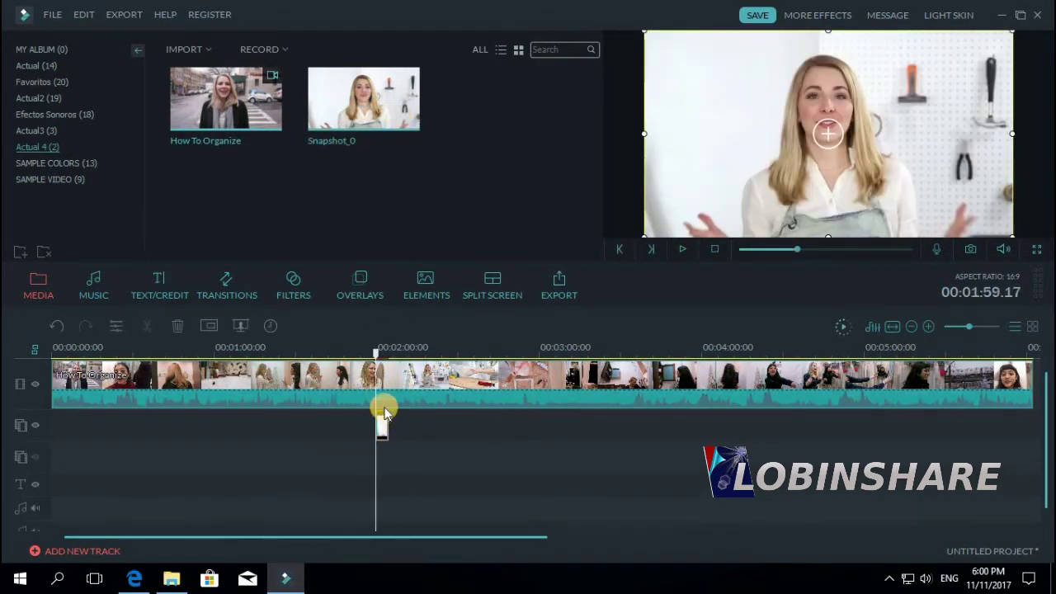
{"action": "left_click", "coordinate": [366, 353]}
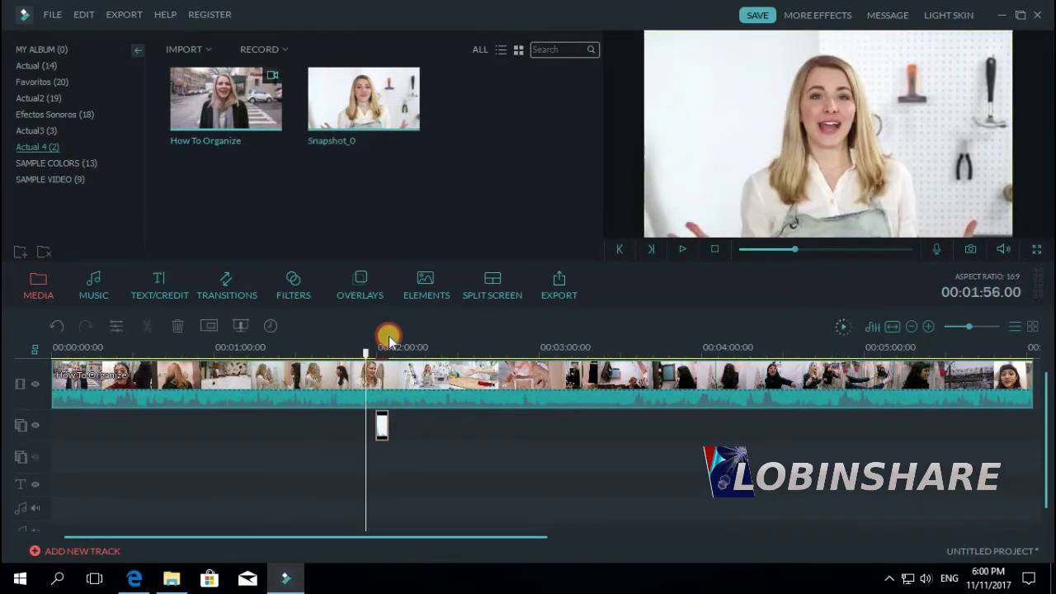
{"action": "left_click", "coordinate": [684, 250]}
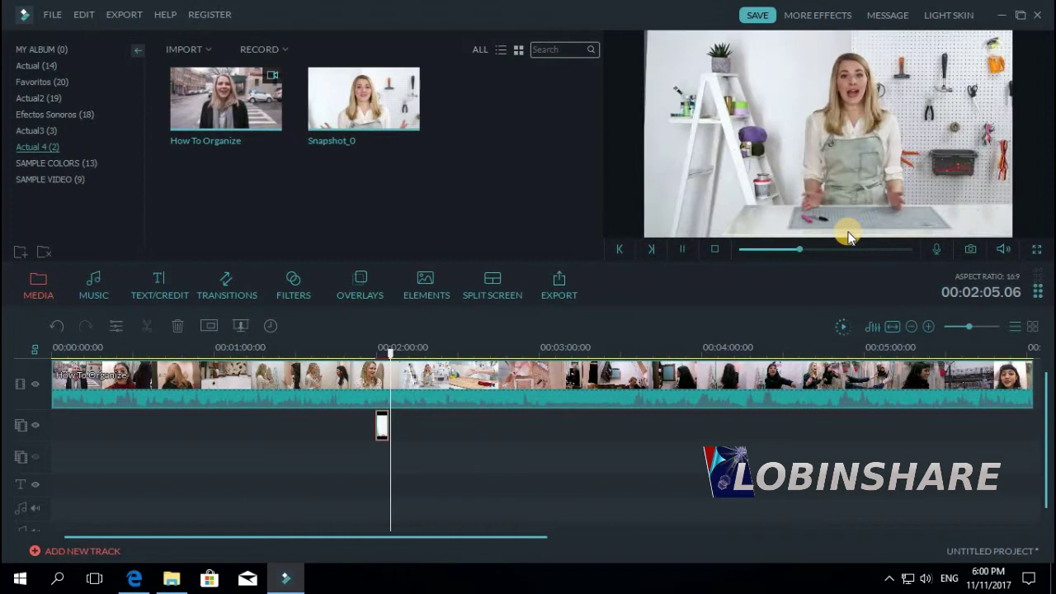
{"action": "left_click", "coordinate": [680, 250]}
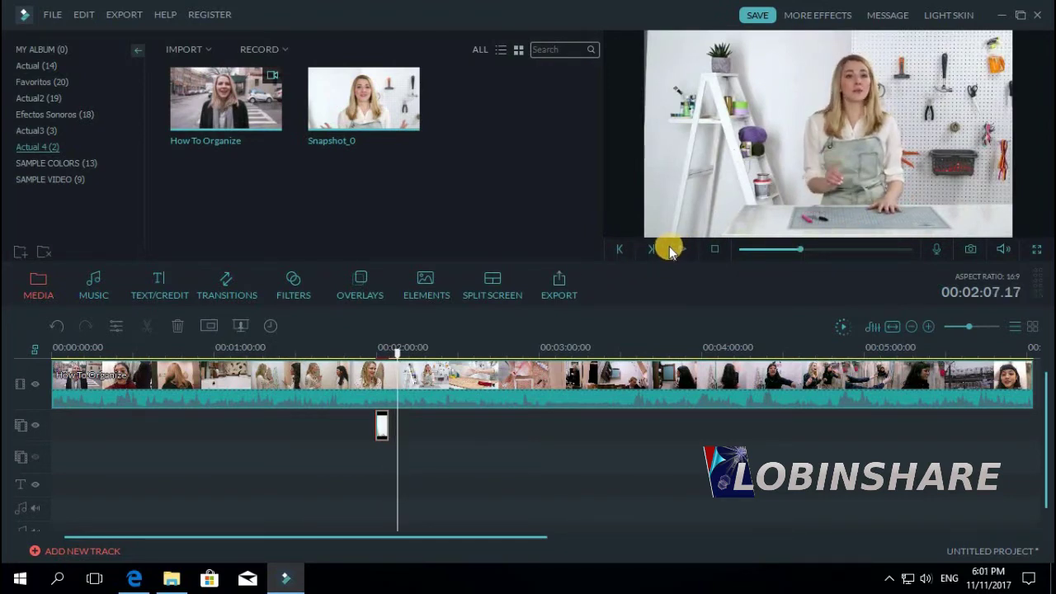
Stop playback at 00:04:24.13 and capture that frame as Snapshot_1.
{"action": "left_click", "coordinate": [768, 347]}
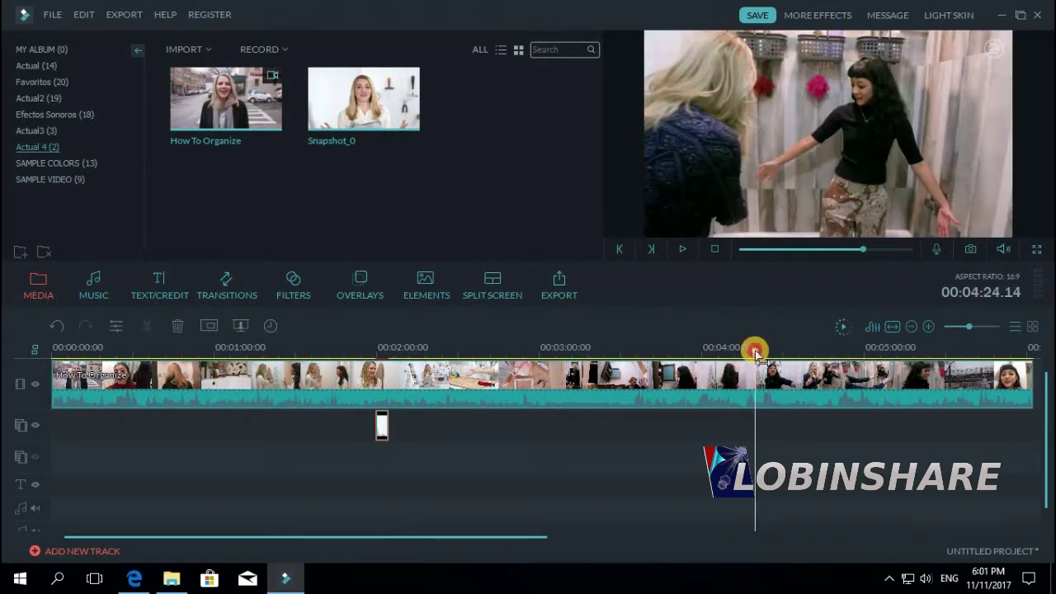
{"action": "left_click", "coordinate": [756, 353]}
{"action": "left_click", "coordinate": [682, 251]}
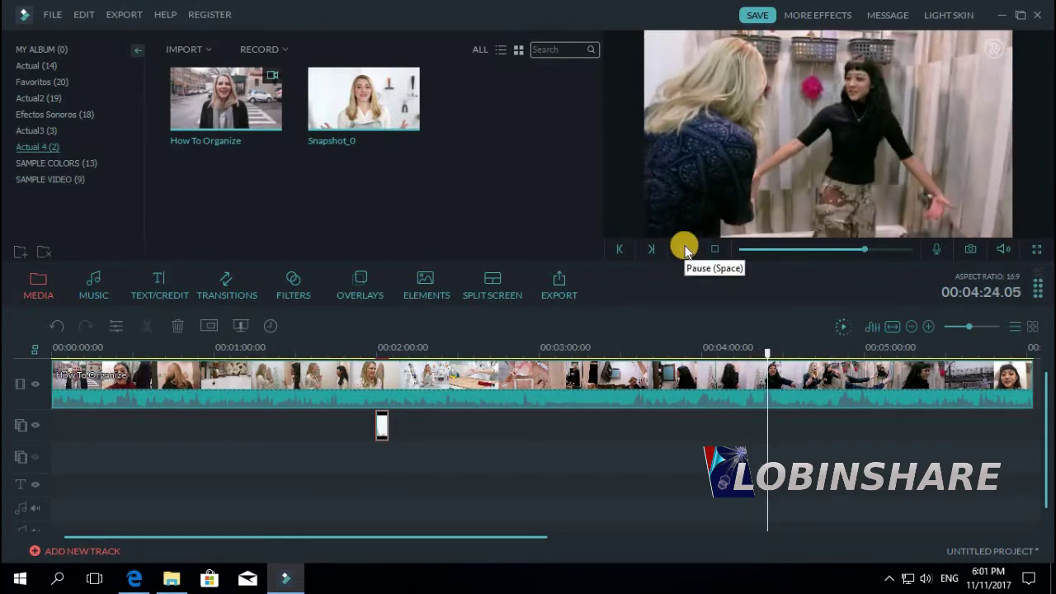
{"action": "left_click", "coordinate": [683, 250]}
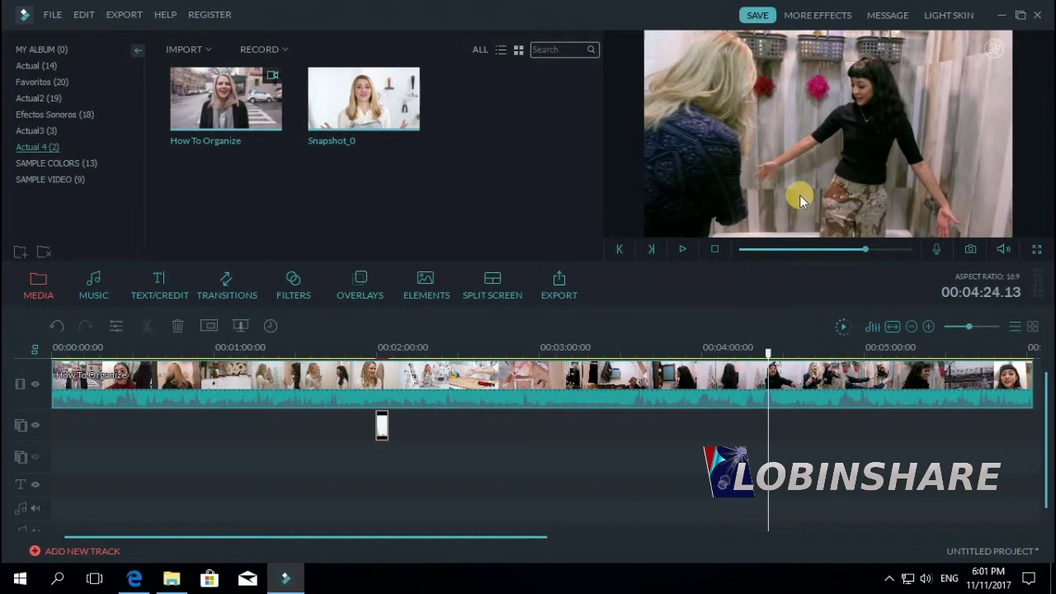
{"action": "left_click", "coordinate": [969, 254]}
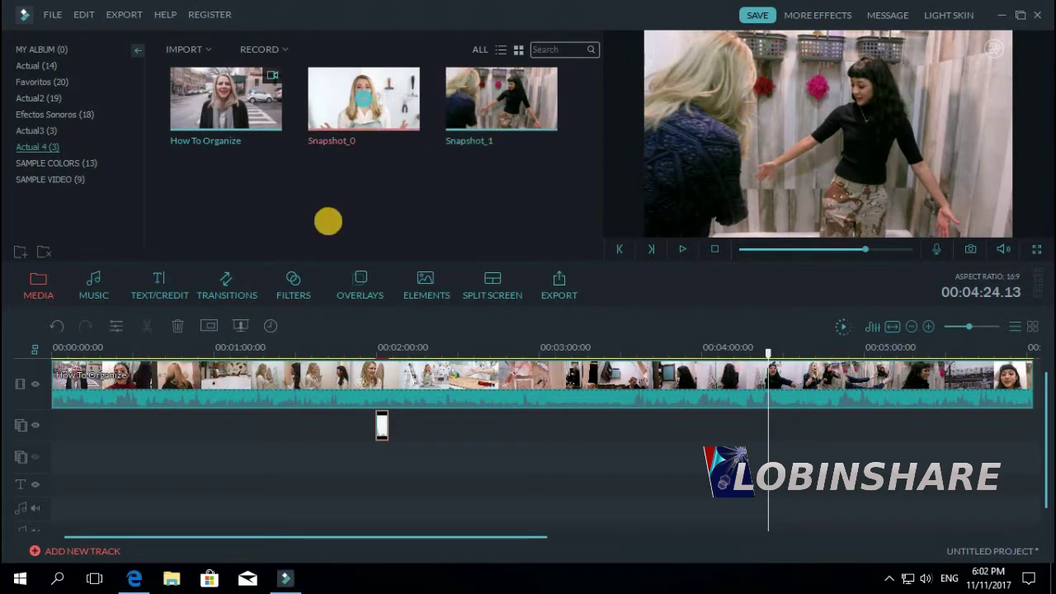
In File Explorer, navigate Documents > Wondershare Filmora > UserSource.
{"action": "left_click", "coordinate": [174, 577]}
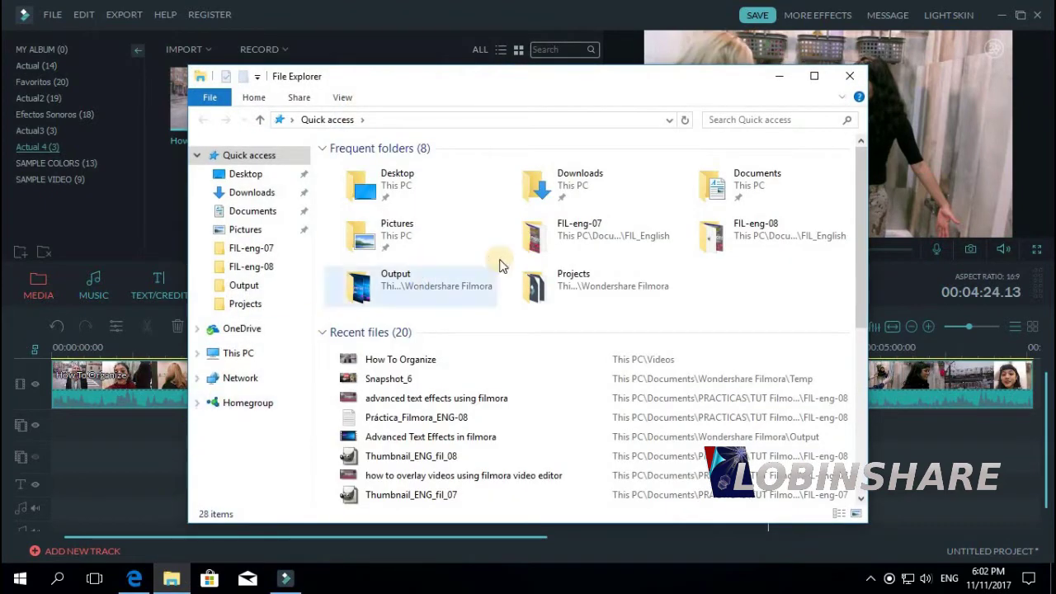
{"action": "double_click", "coordinate": [741, 185]}
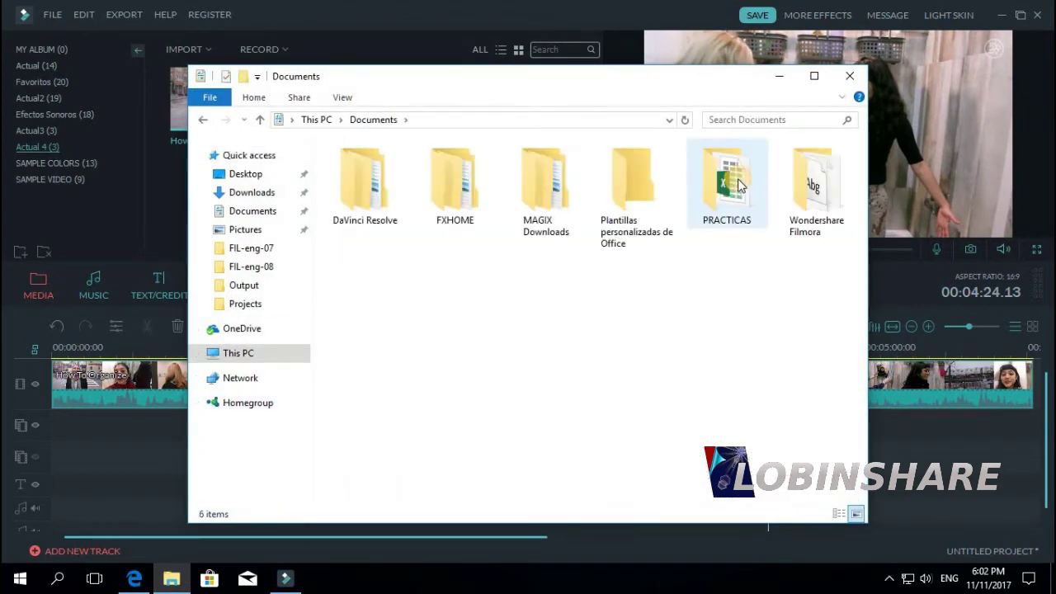
{"action": "left_click", "coordinate": [580, 468]}
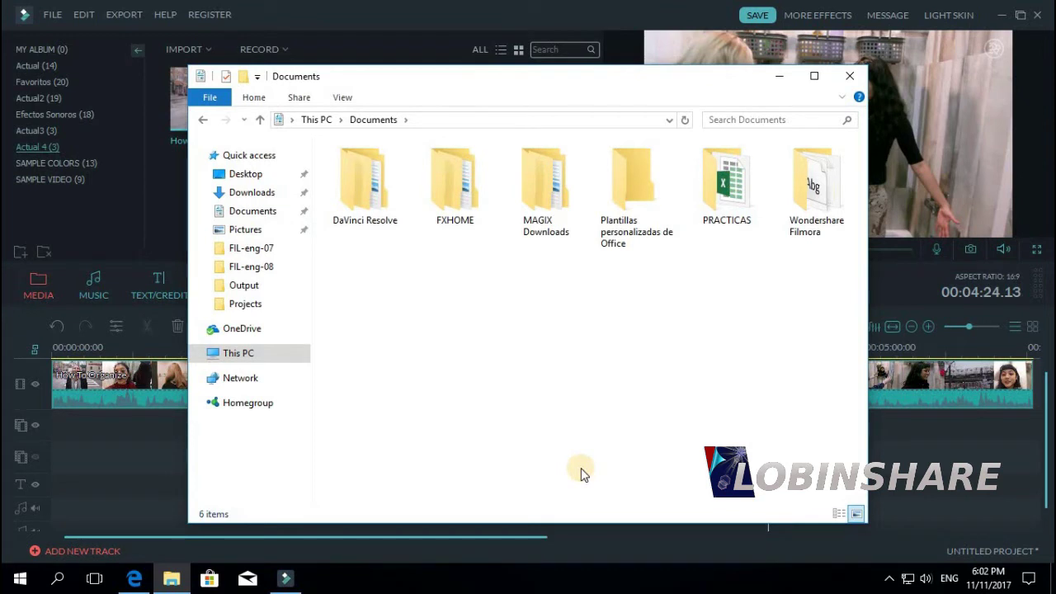
{"action": "left_click", "coordinate": [813, 198]}
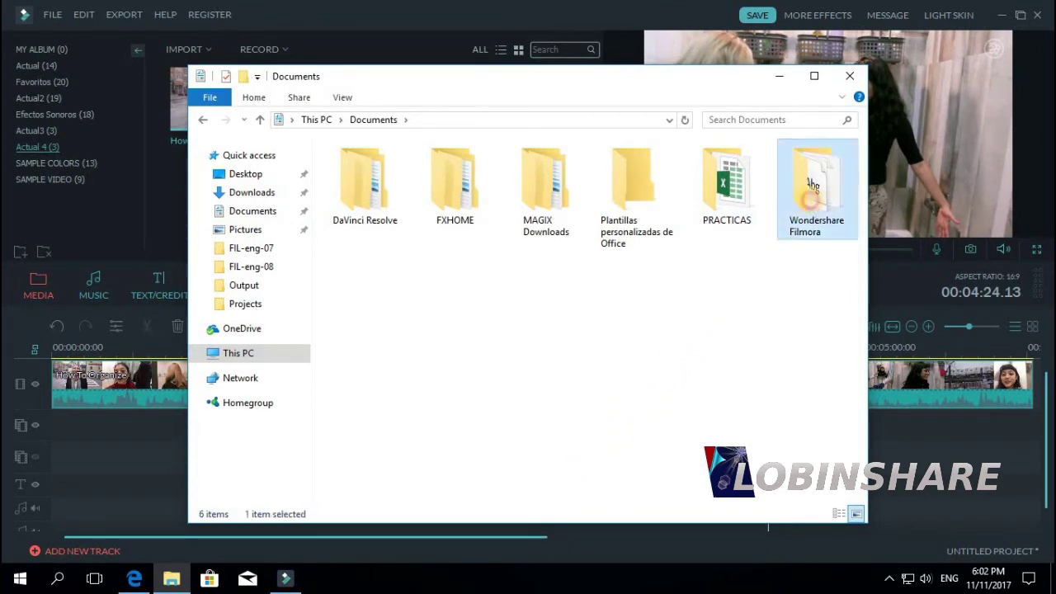
{"action": "left_click", "coordinate": [361, 127]}
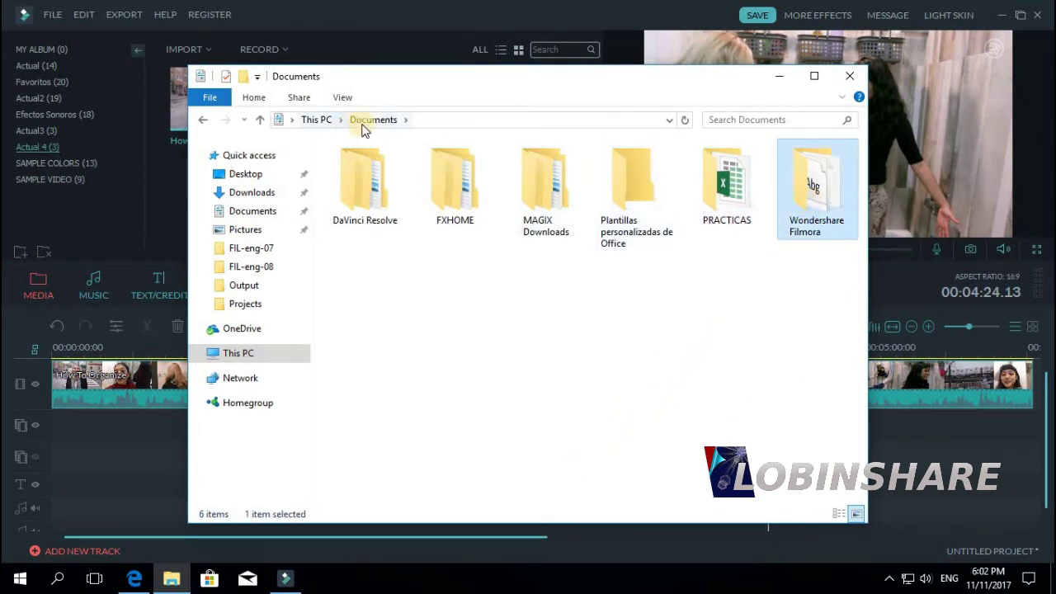
{"action": "double_click", "coordinate": [805, 194]}
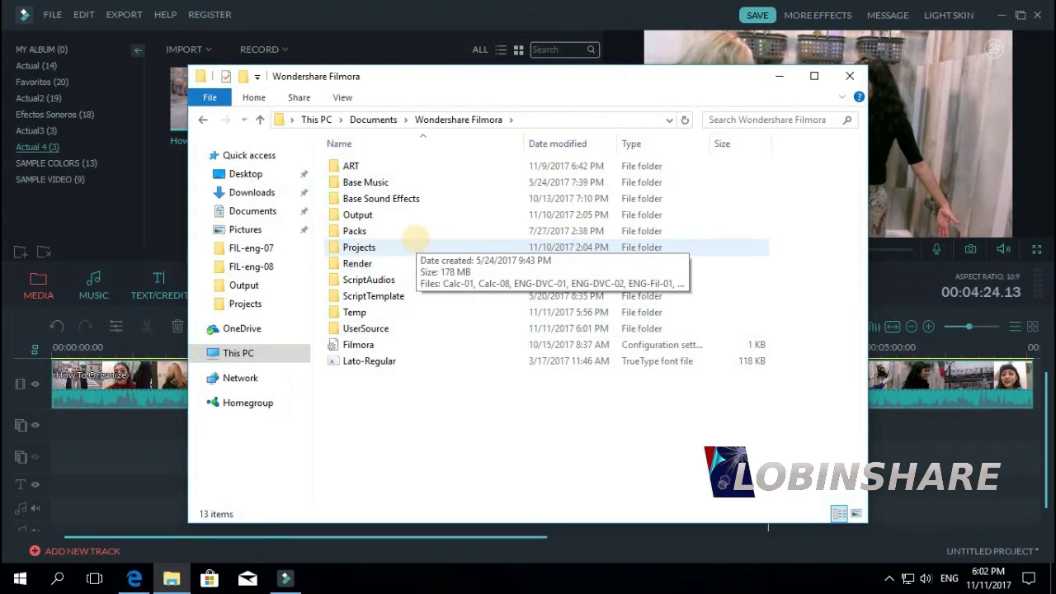
{"action": "double_click", "coordinate": [390, 326]}
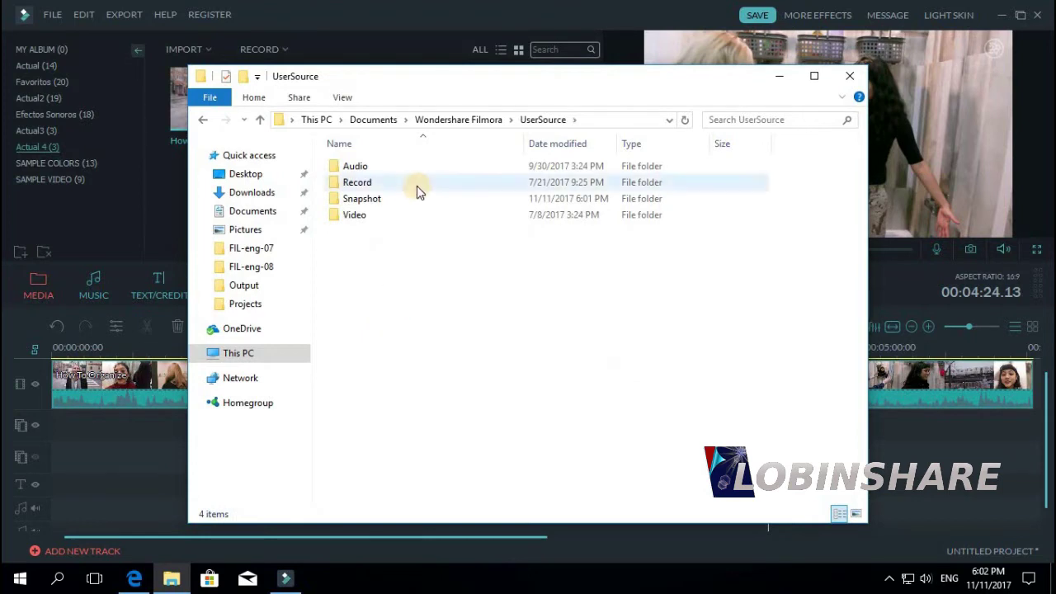
{"action": "double_click", "coordinate": [373, 205]}
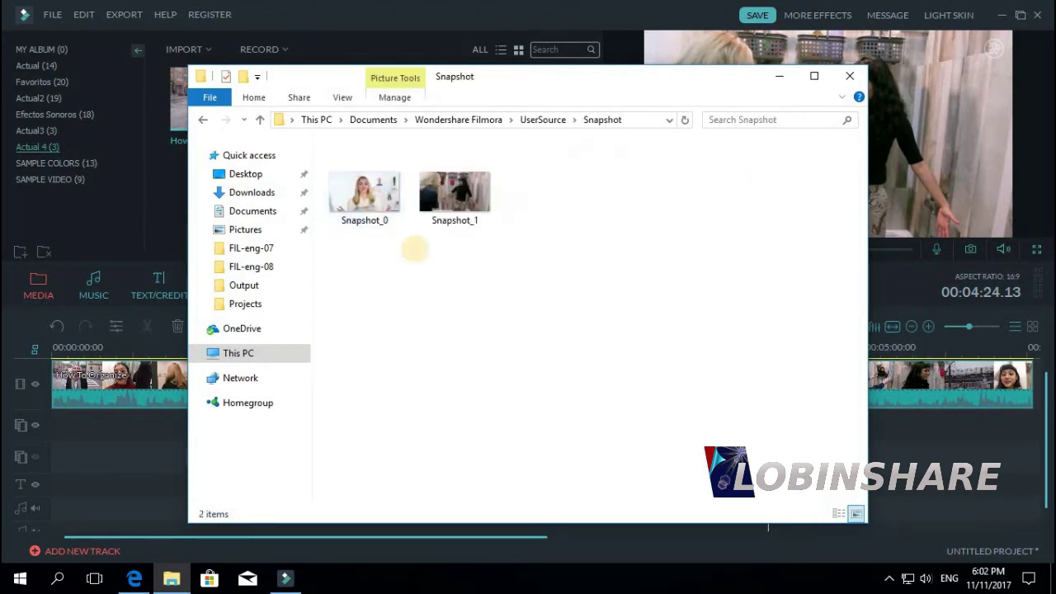
{"action": "left_click", "coordinate": [403, 205]}
{"action": "left_click", "coordinate": [470, 202]}
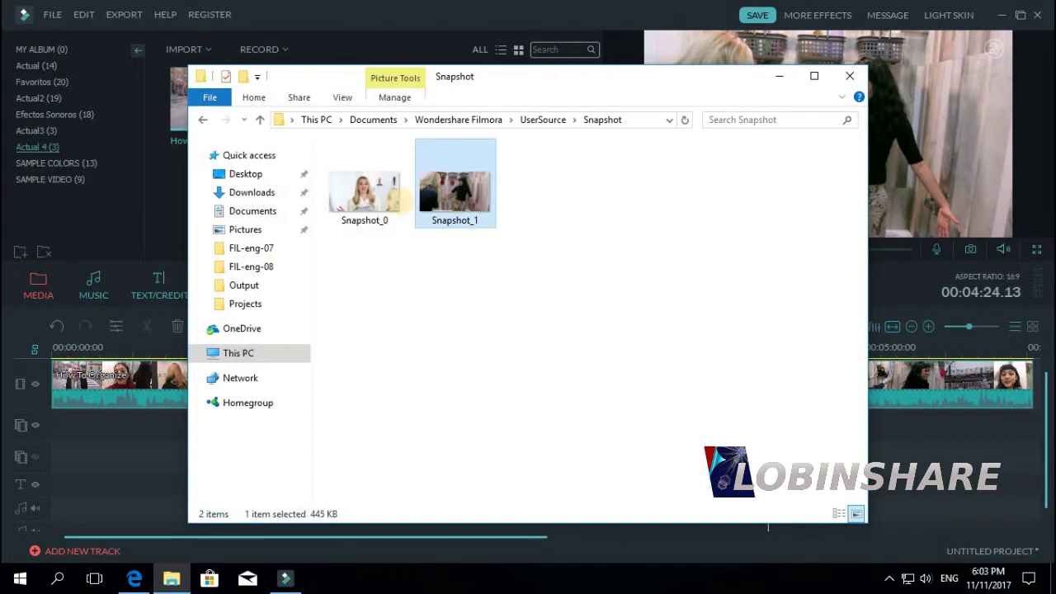
{"action": "left_click", "coordinate": [392, 209]}
{"action": "left_click", "coordinate": [454, 197]}
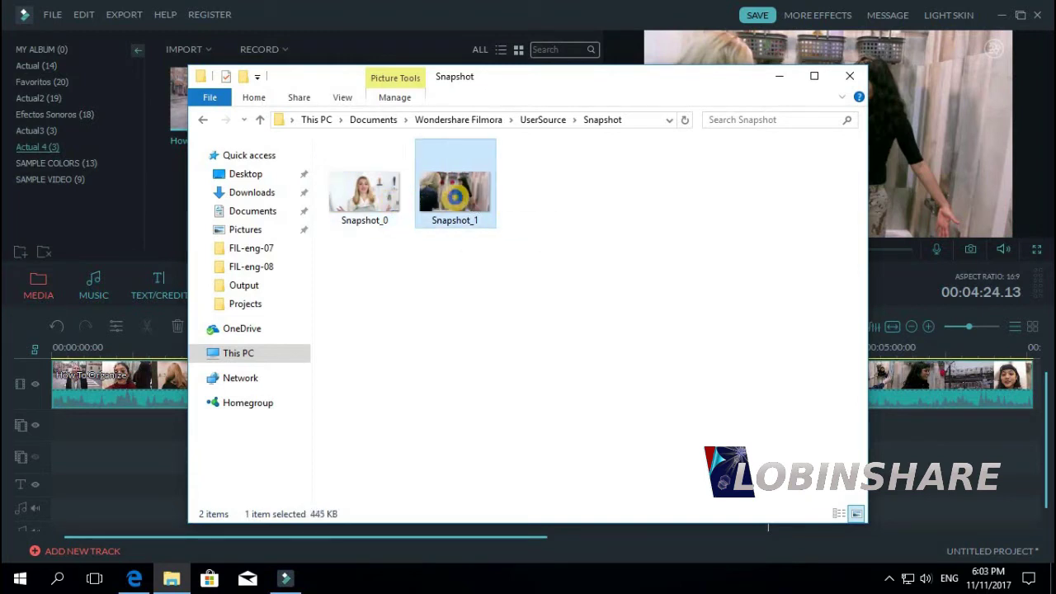
{"action": "right_click", "coordinate": [456, 204]}
{"action": "left_click", "coordinate": [541, 554]}
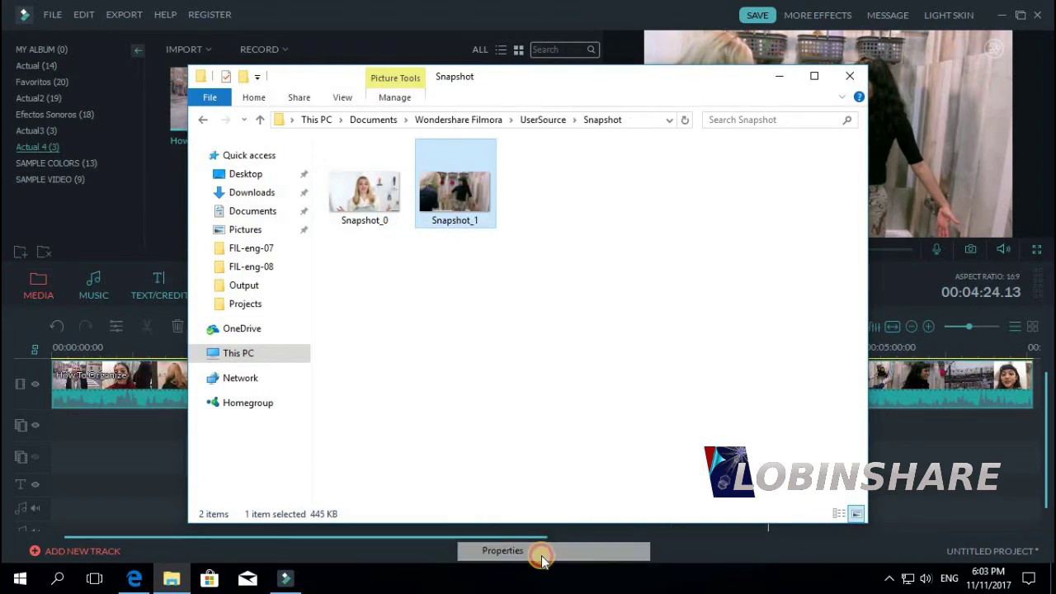
{"action": "left_click_drag", "start_coordinate": [523, 94], "coordinate": [665, 110]}
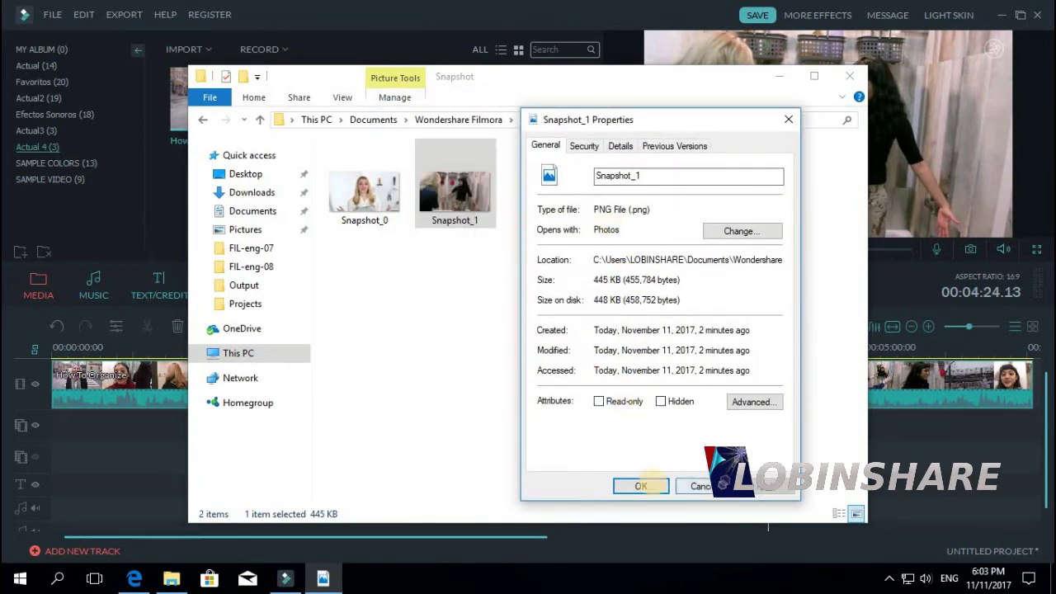
{"action": "left_click", "coordinate": [649, 485]}
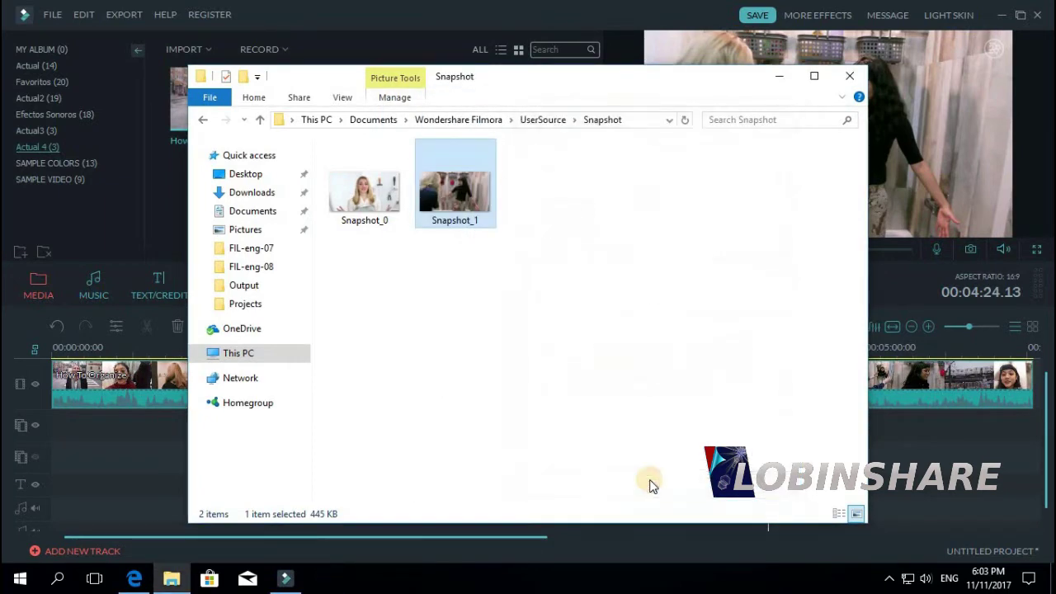
{"action": "double_click", "coordinate": [468, 188]}
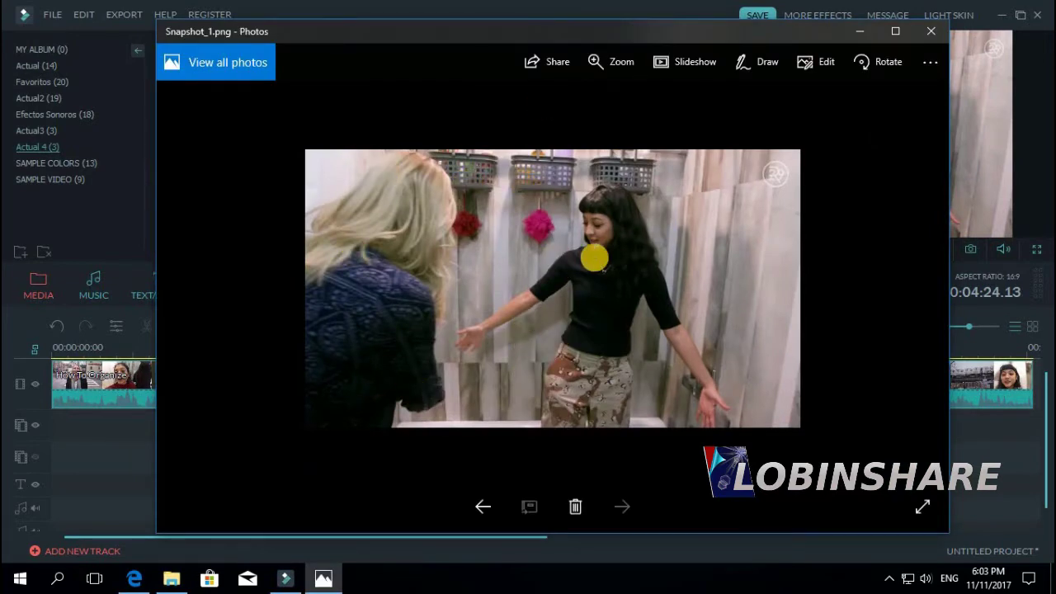
{"action": "left_click", "coordinate": [931, 32]}
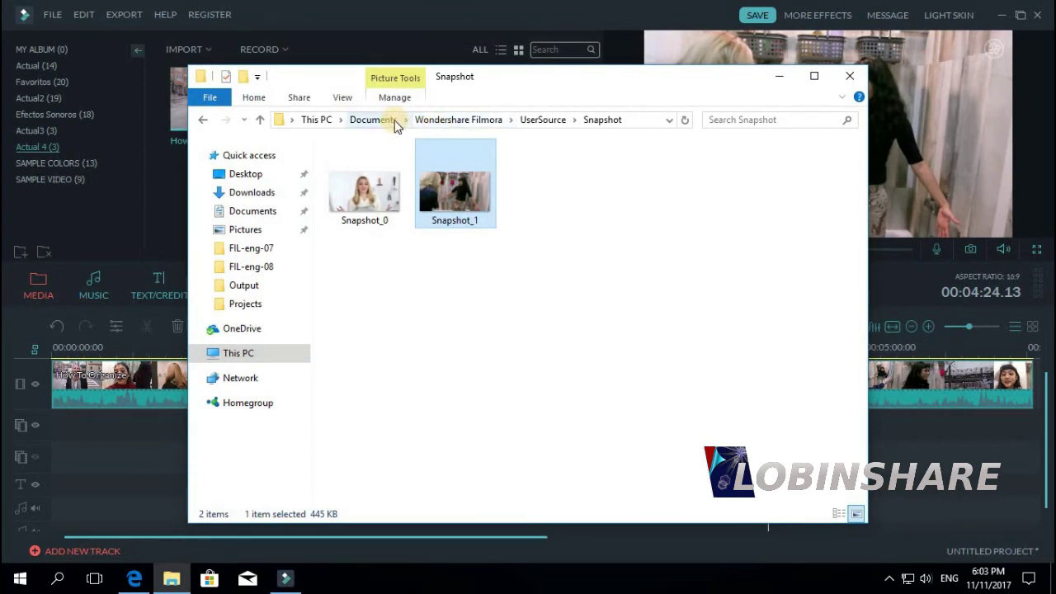
Reopen UserSource > Snapshot, select Snapshot_0 and Snapshot_1, then close File Explorer.
{"action": "left_click", "coordinate": [462, 122]}
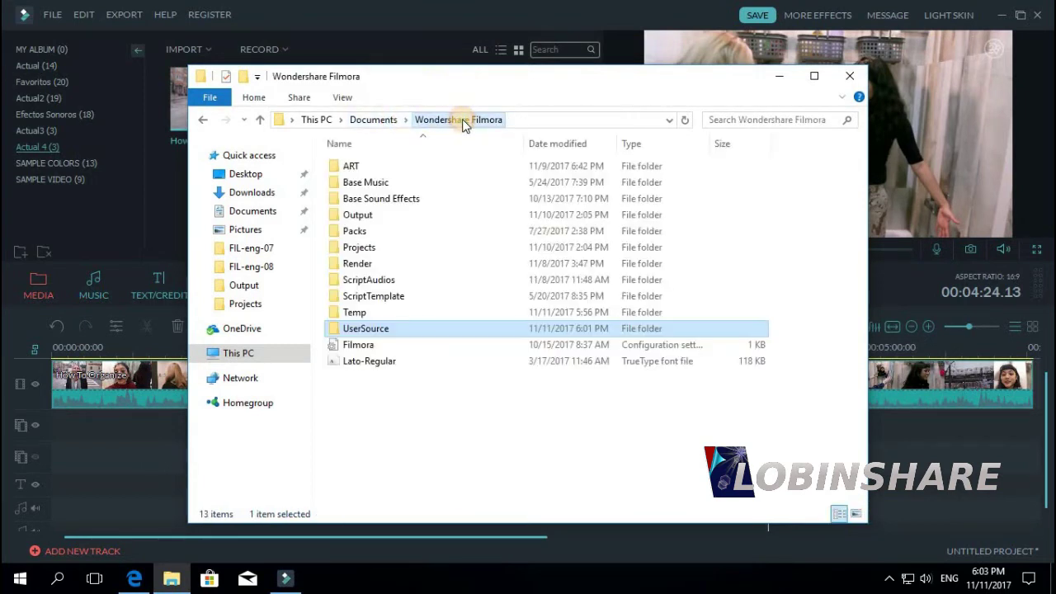
{"action": "double_click", "coordinate": [378, 336]}
{"action": "double_click", "coordinate": [383, 198]}
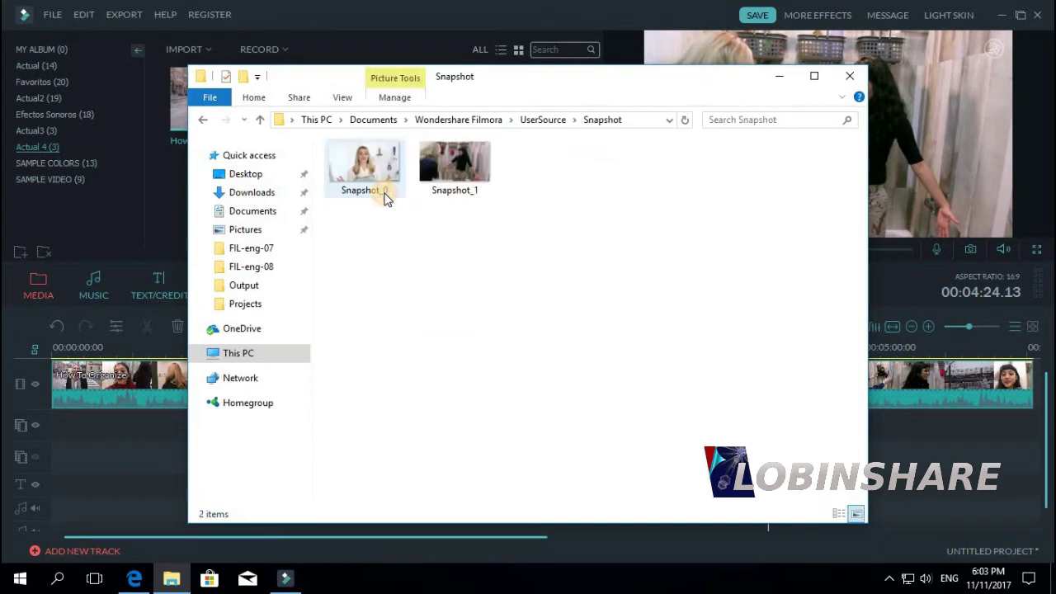
{"action": "left_click_drag", "start_coordinate": [470, 238], "coordinate": [363, 148]}
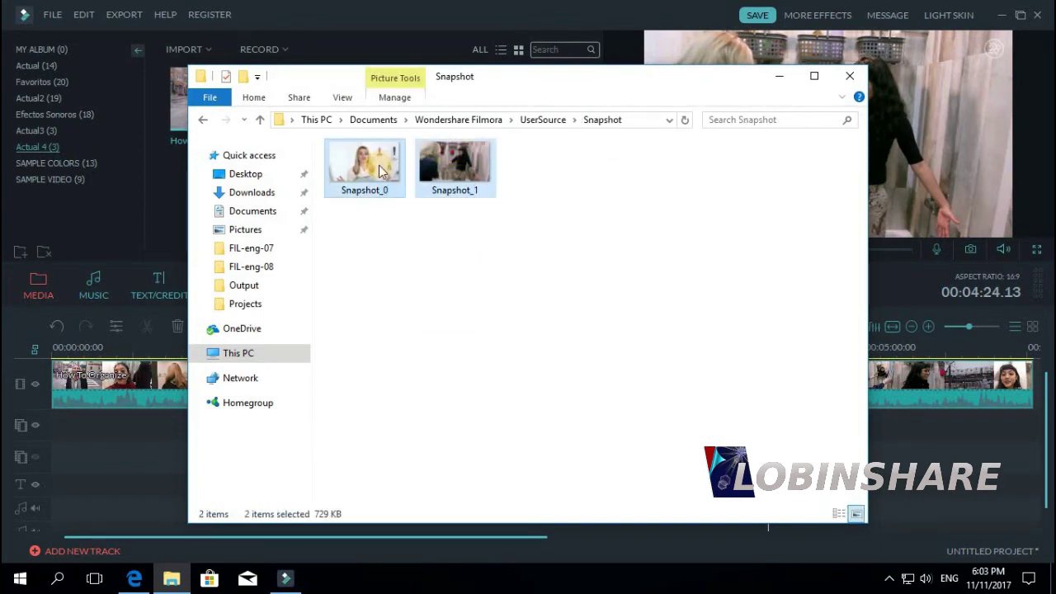
{"action": "left_click", "coordinate": [850, 76]}
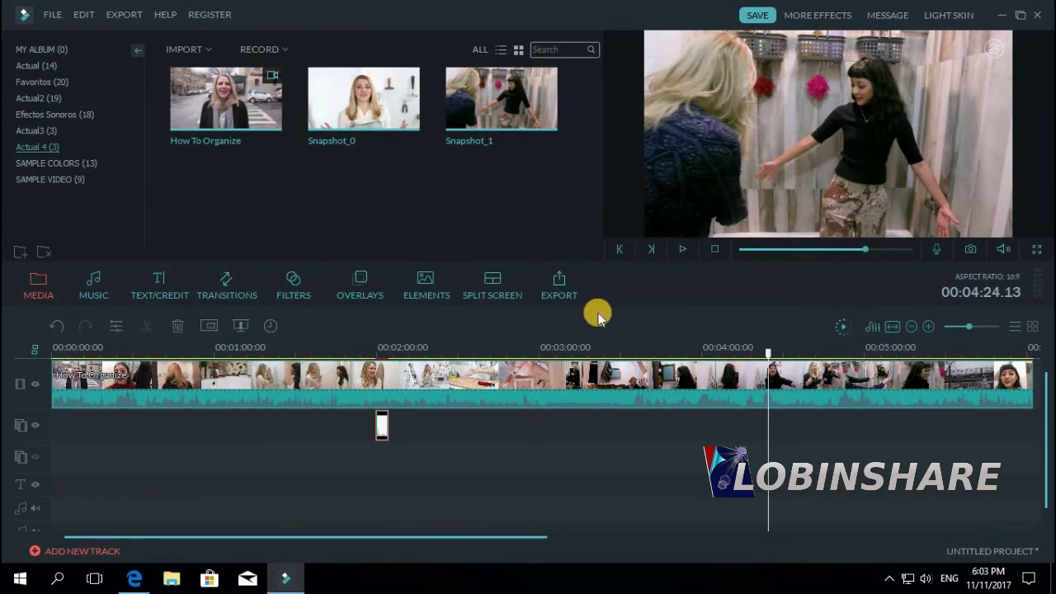
{"action": "left_click", "coordinate": [545, 111]}
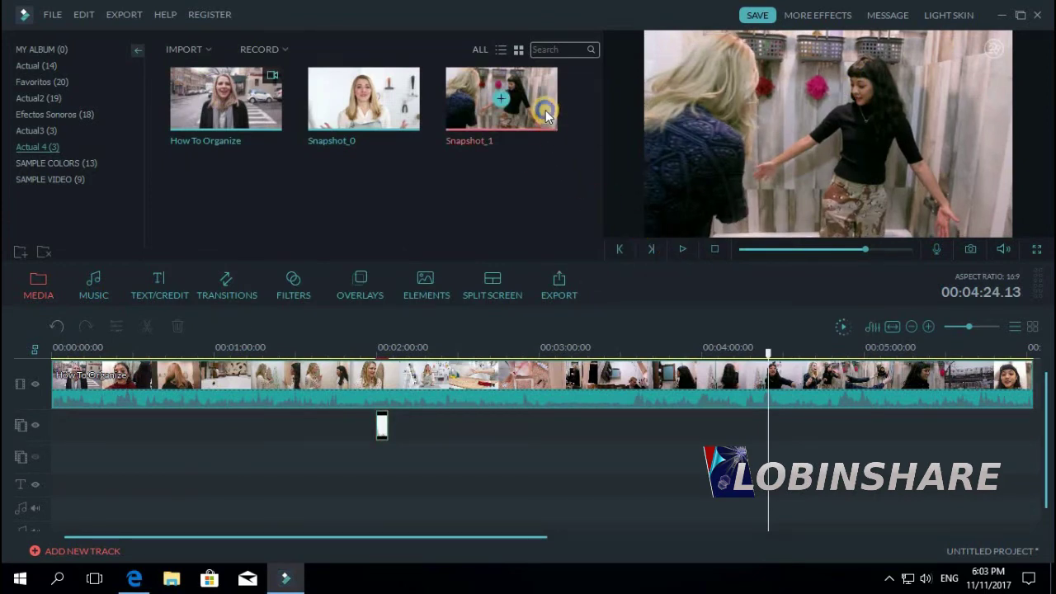
{"action": "right_click", "coordinate": [545, 110]}
{"action": "left_click", "coordinate": [604, 269]}
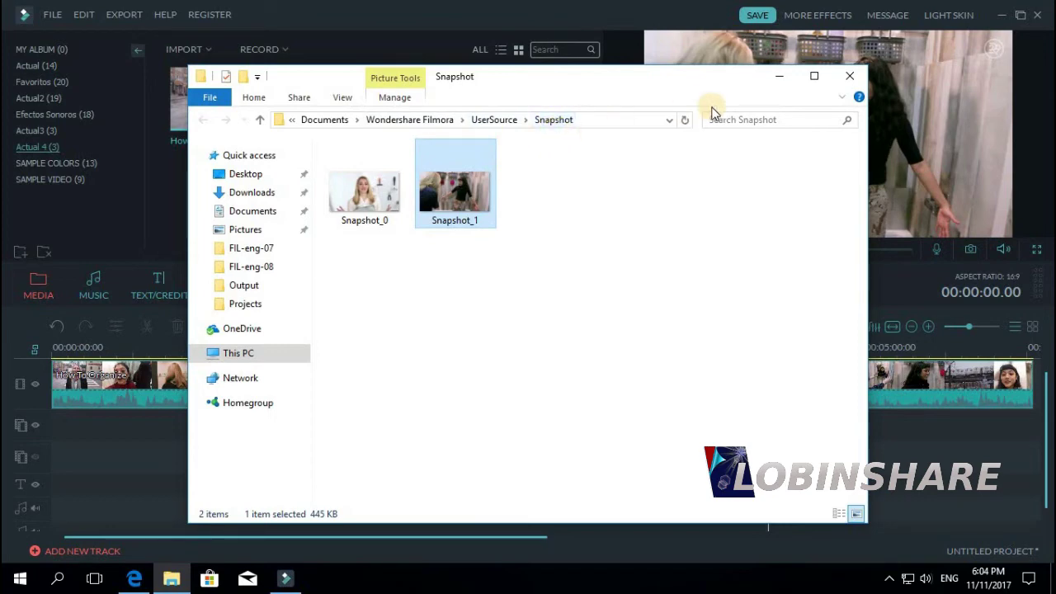
{"action": "left_click", "coordinate": [848, 78]}
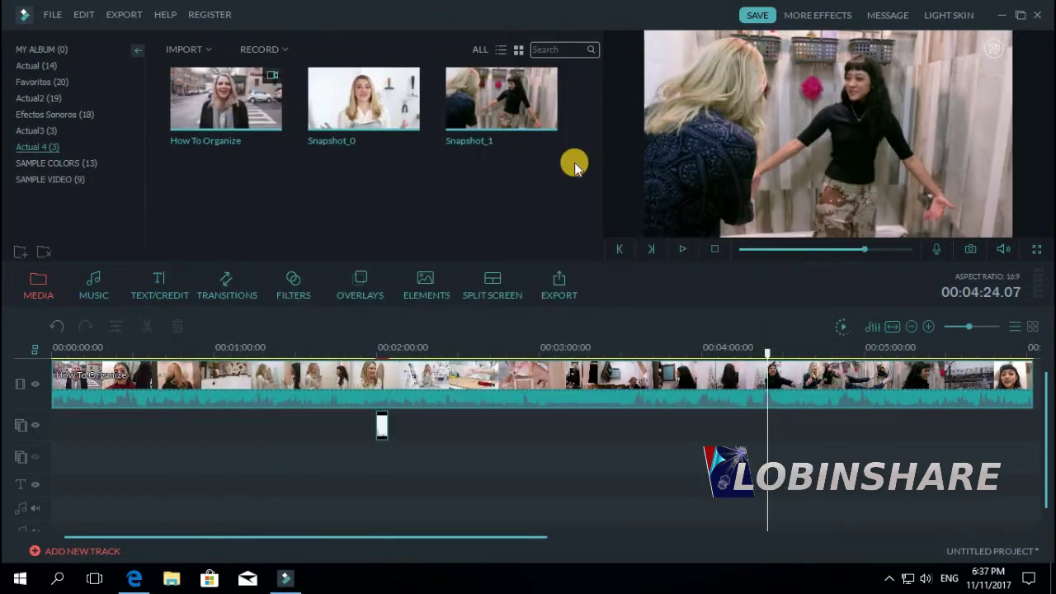
Add Snapshot_1 to the main track right after How To Organize and move the playhead onto it.
{"action": "left_click", "coordinate": [541, 122]}
{"action": "left_click_drag", "start_coordinate": [512, 538], "coordinate": [609, 547]}
{"action": "left_click", "coordinate": [542, 124]}
{"action": "left_click_drag", "start_coordinate": [538, 118], "coordinate": [903, 387]}
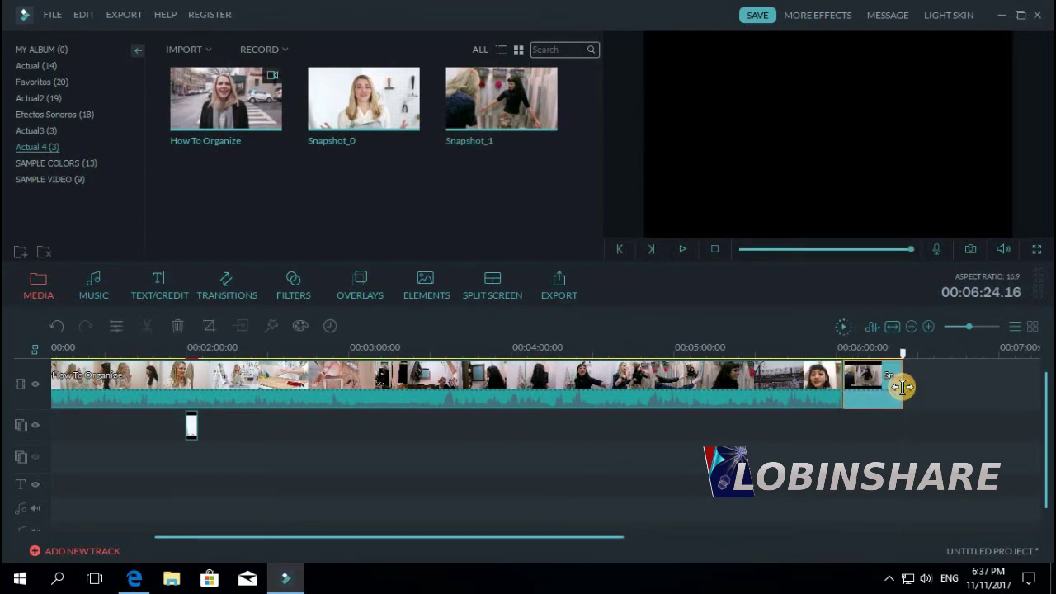
{"action": "left_click", "coordinate": [874, 348]}
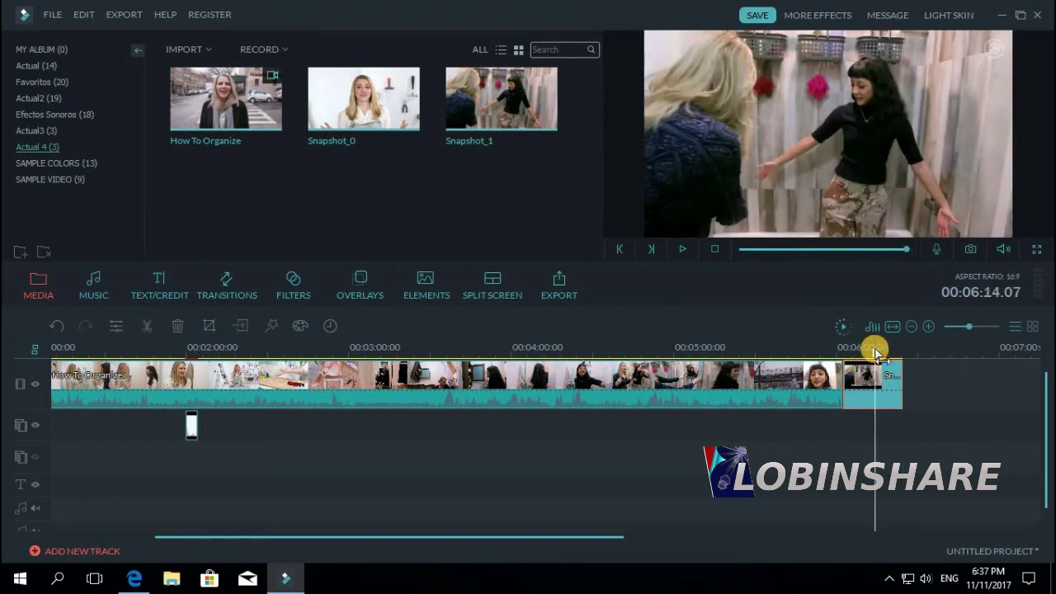
{"action": "left_click", "coordinate": [118, 327]}
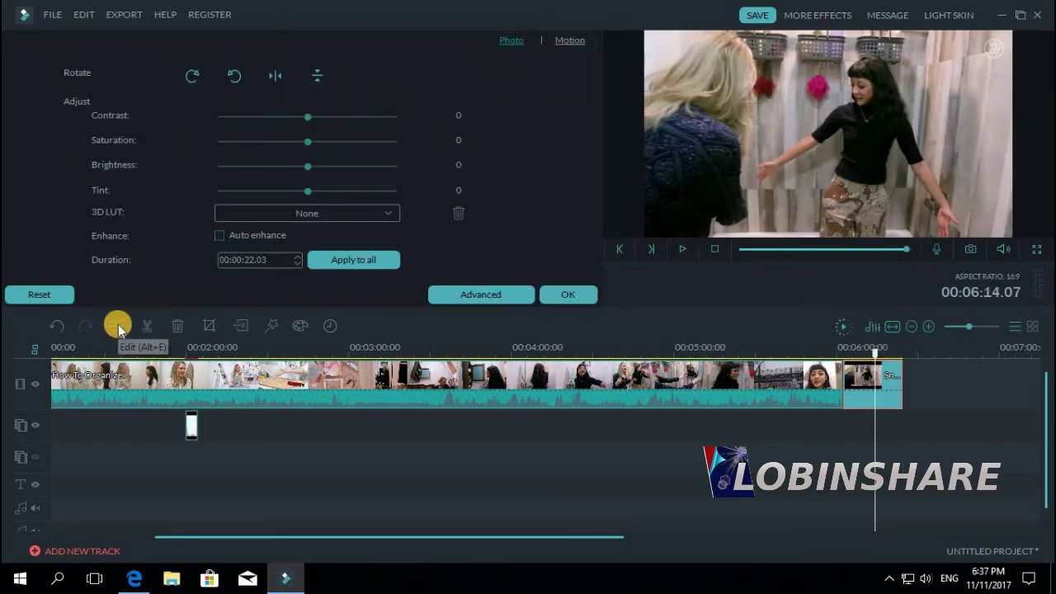
{"action": "left_click", "coordinate": [196, 75]}
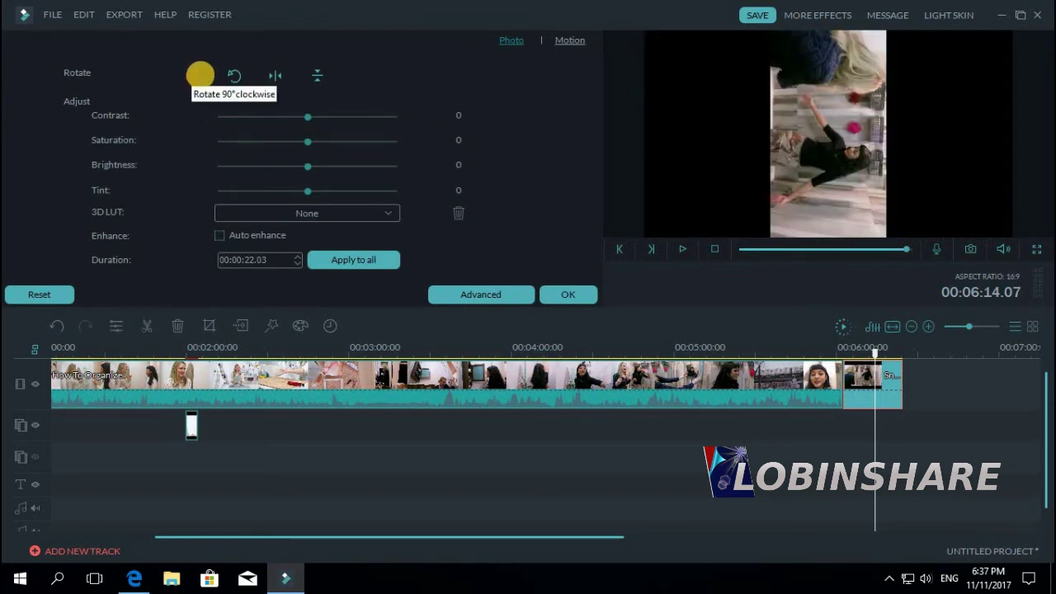
{"action": "left_click", "coordinate": [230, 78]}
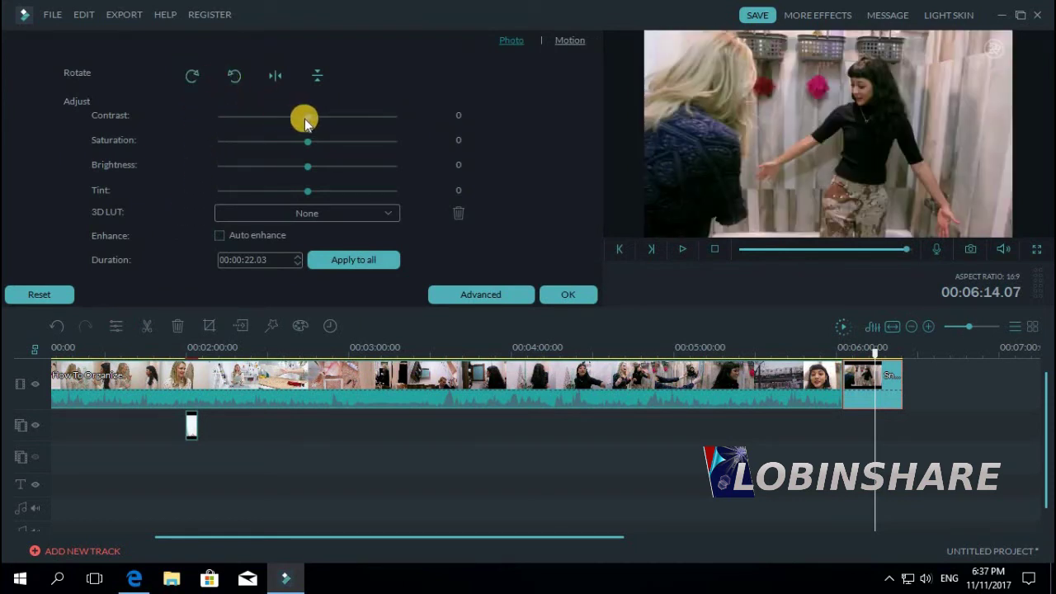
{"action": "mouse_move", "coordinate": [305, 122]}
{"action": "left_mouse_down"}
{"action": "mouse_move", "coordinate": [380, 120]}
{"action": "mouse_move", "coordinate": [308, 120]}
{"action": "left_mouse_up"}
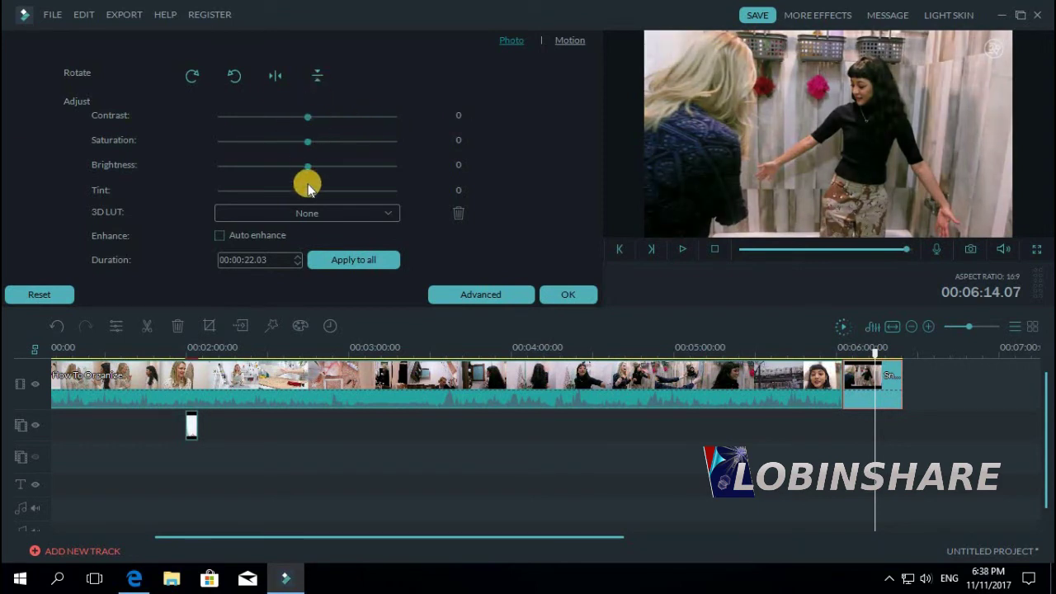
{"action": "mouse_move", "coordinate": [309, 192]}
{"action": "left_mouse_down"}
{"action": "mouse_move", "coordinate": [275, 192]}
{"action": "mouse_move", "coordinate": [306, 190]}
{"action": "left_mouse_up"}
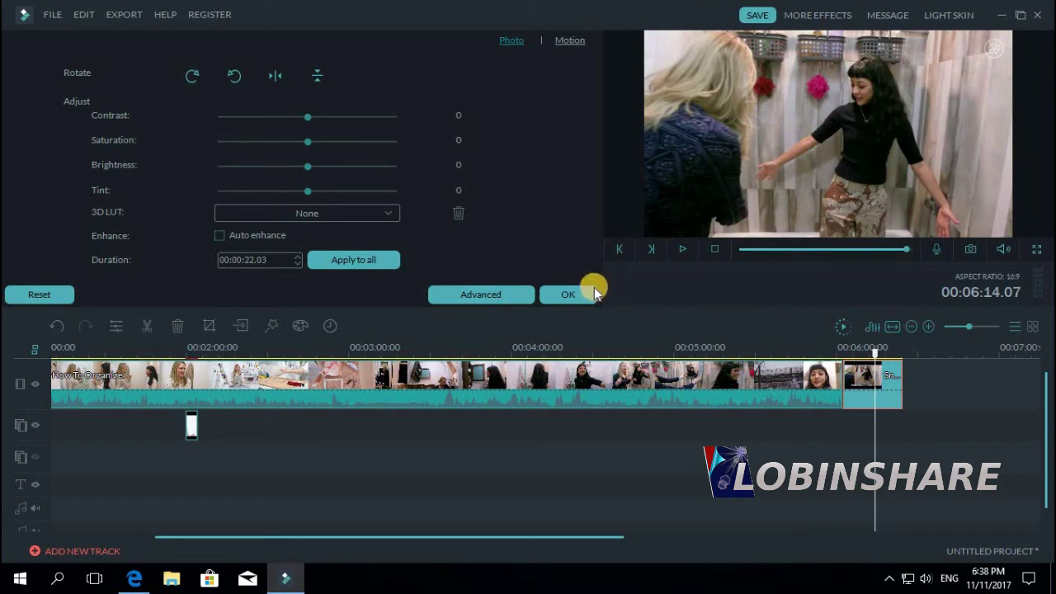
{"action": "left_click", "coordinate": [587, 296]}
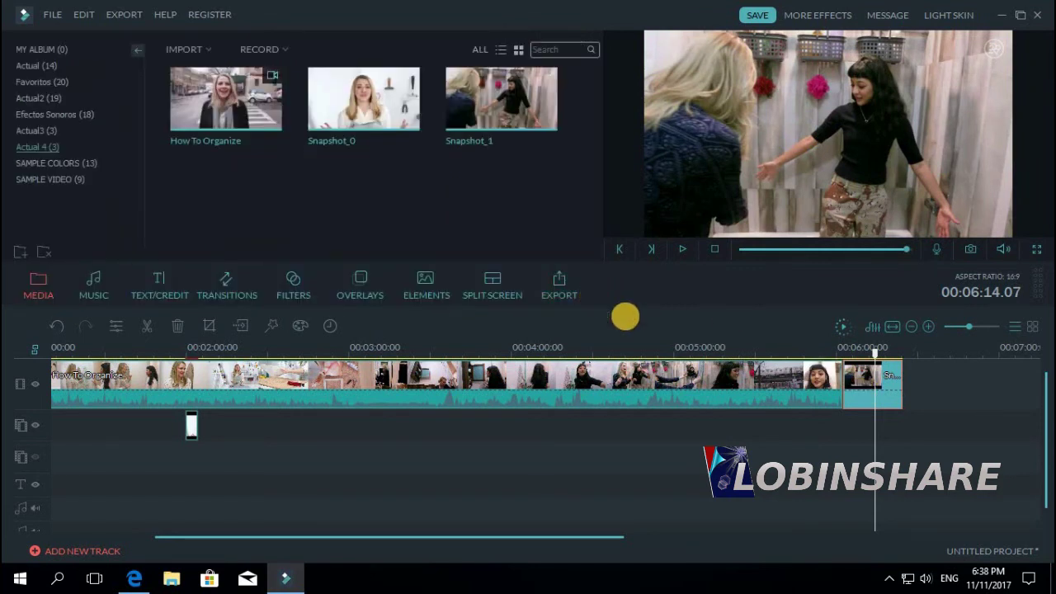